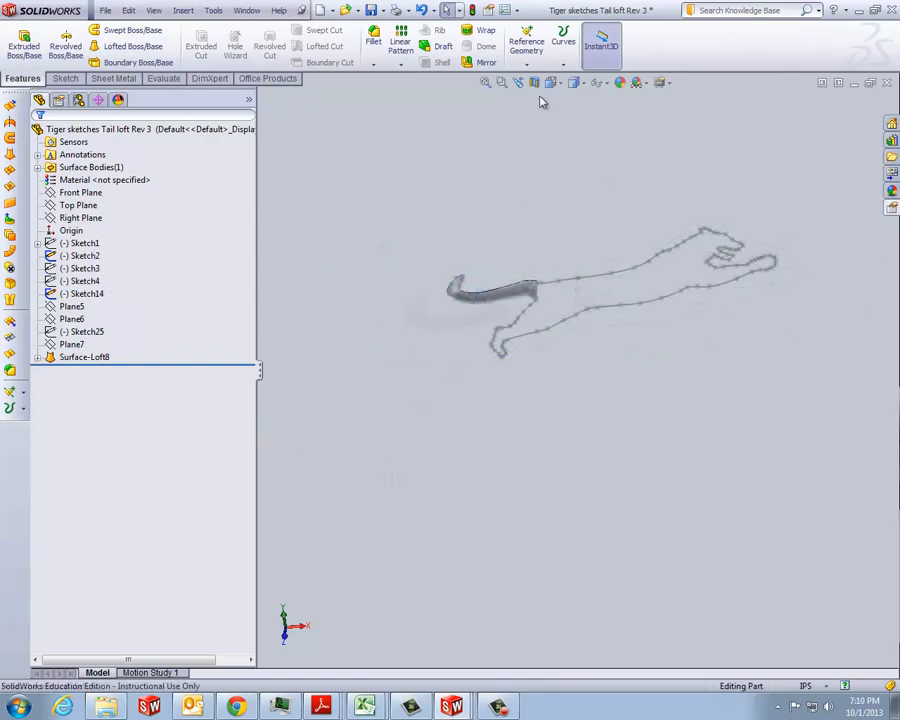
Start a new sketch on the Top Plane with the model in the Top orientation
click(562, 83)
click(577, 84)
click(551, 83)
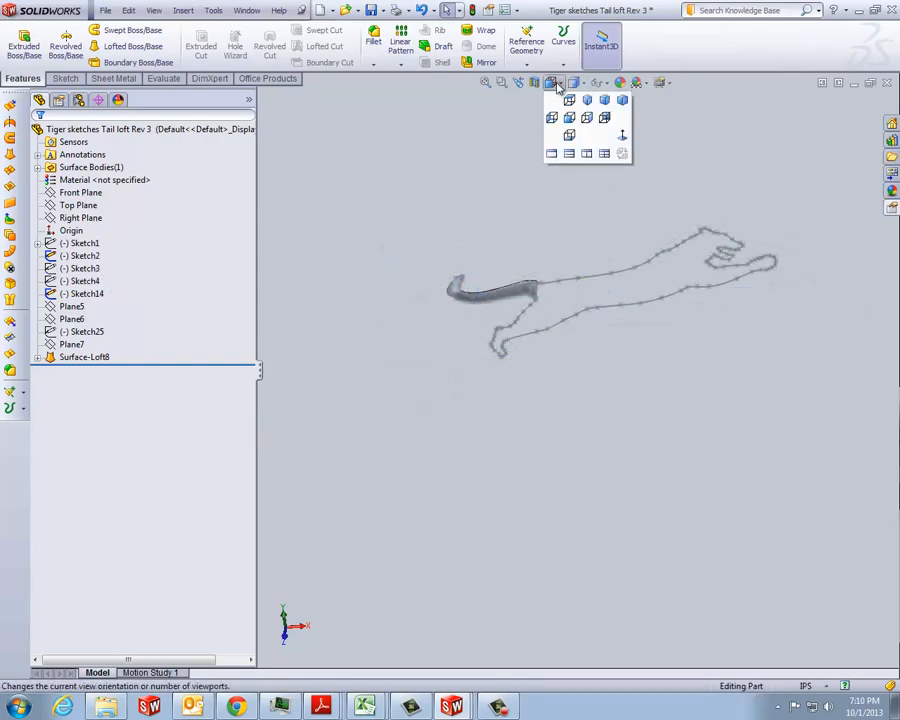
click(568, 101)
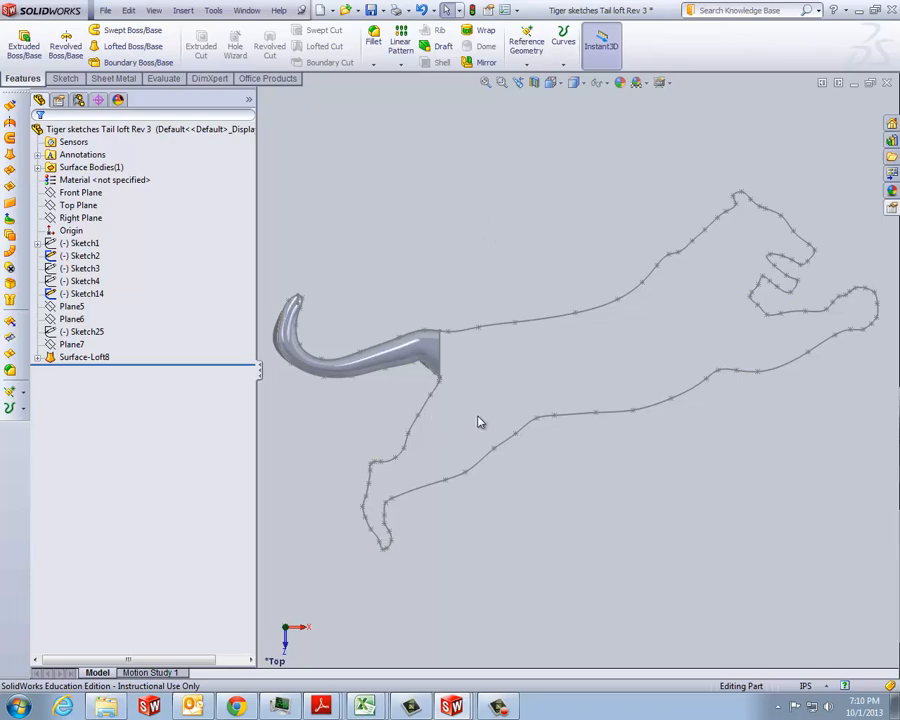
scroll(449, 428, down, 3)
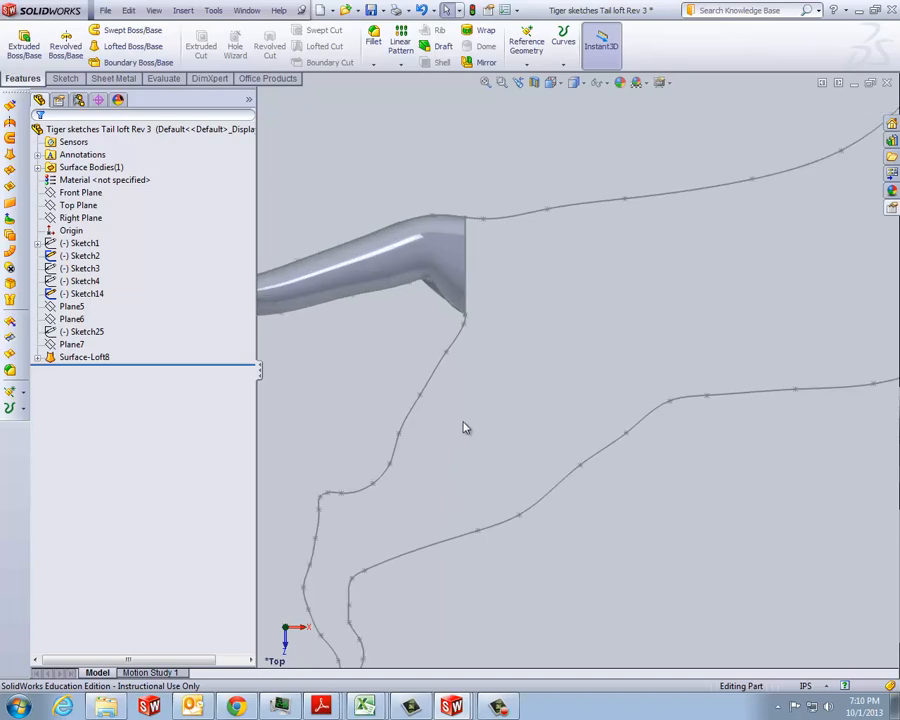
scroll(476, 427, down, 2)
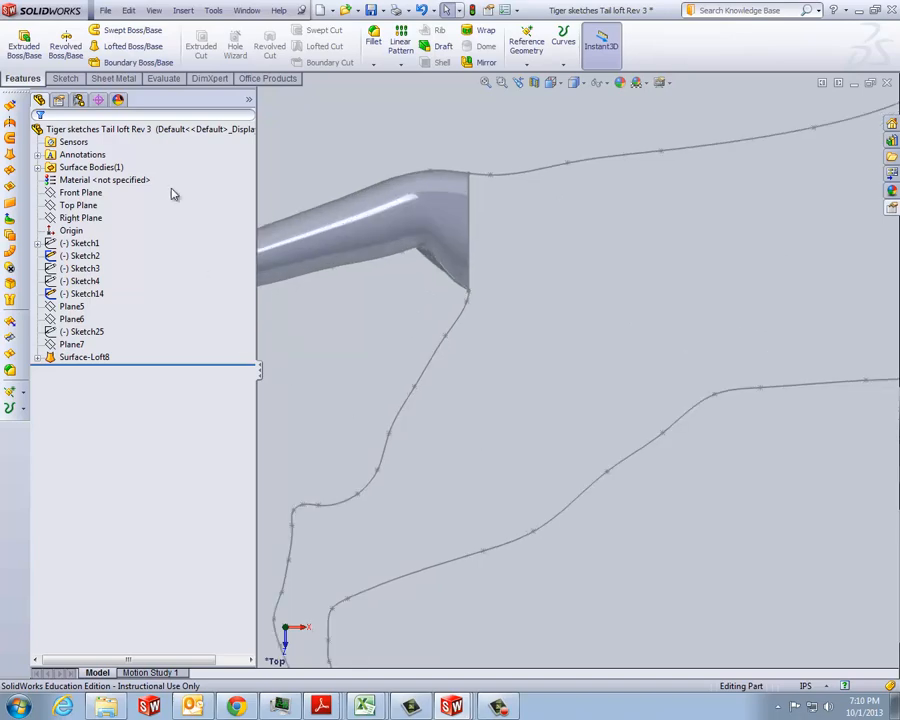
click(80, 205)
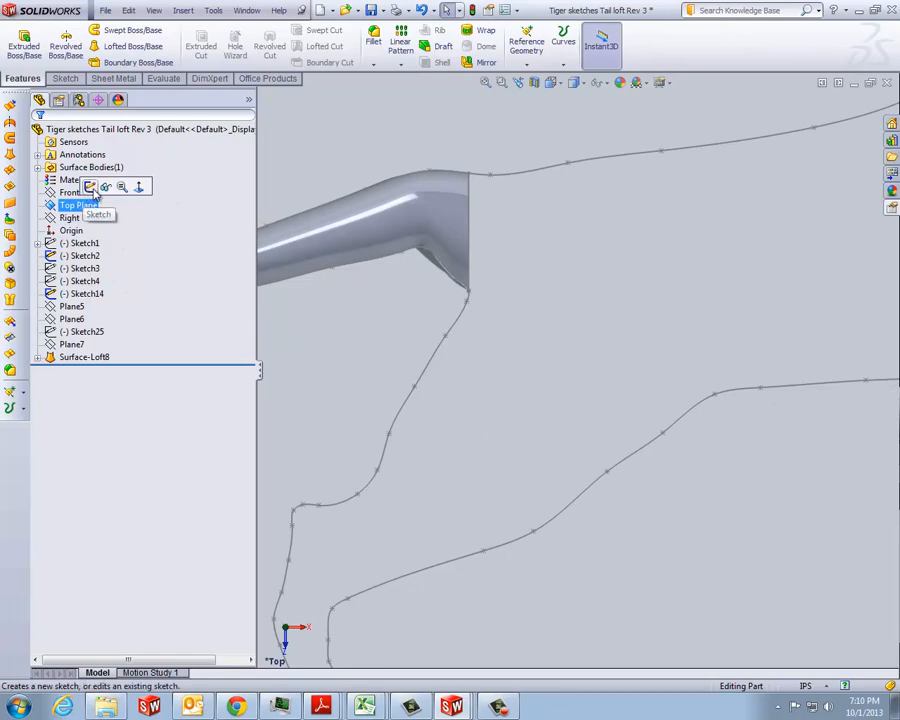
click(90, 187)
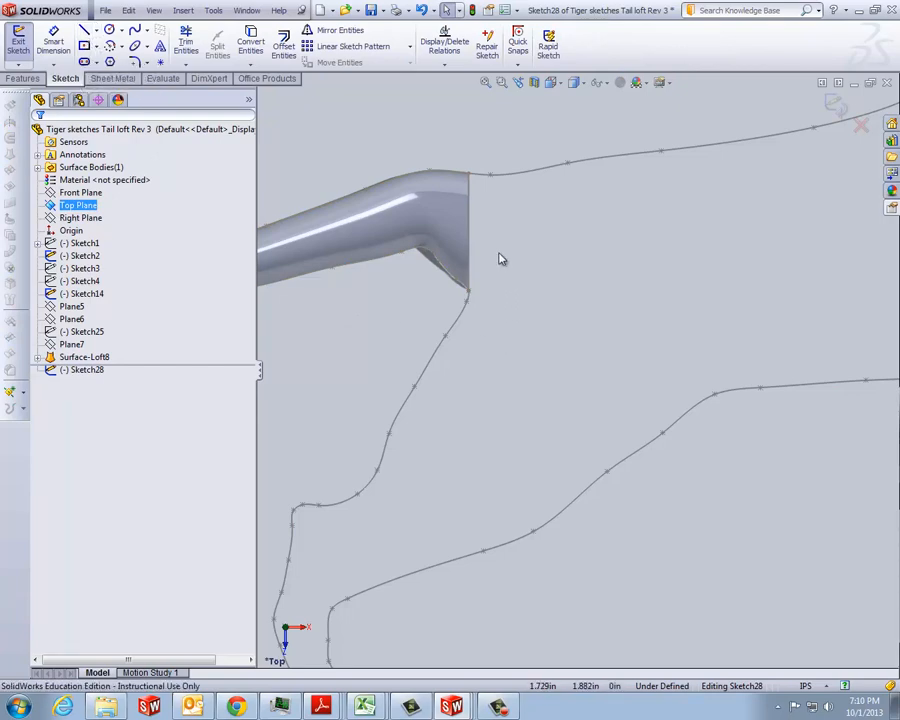
Convert the full tiger outline and the vertical line closing the tail's wide end into entities of the new sketch
click(531, 181)
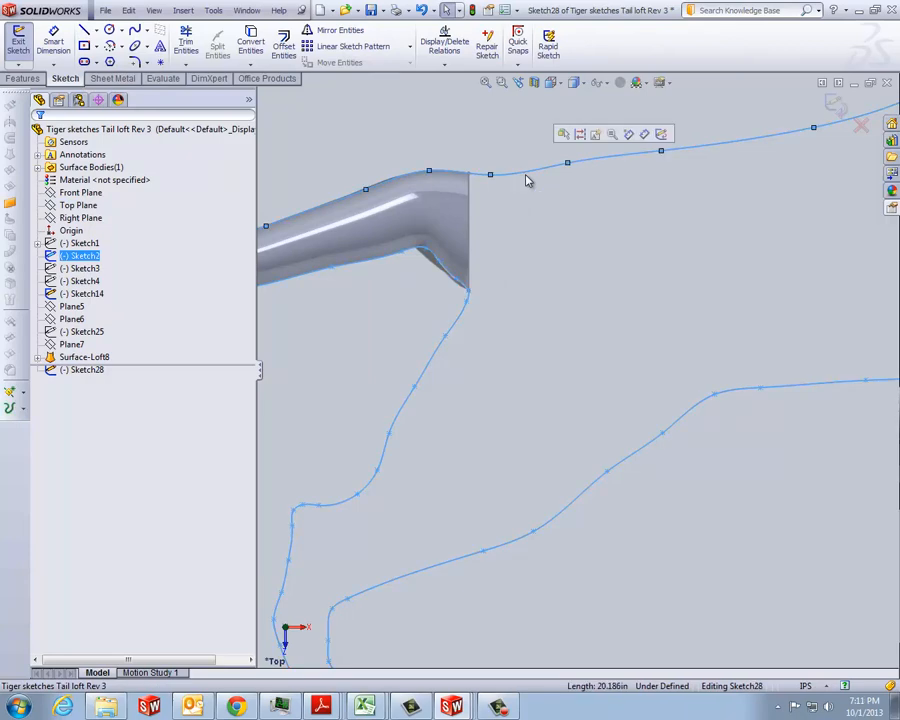
click(253, 48)
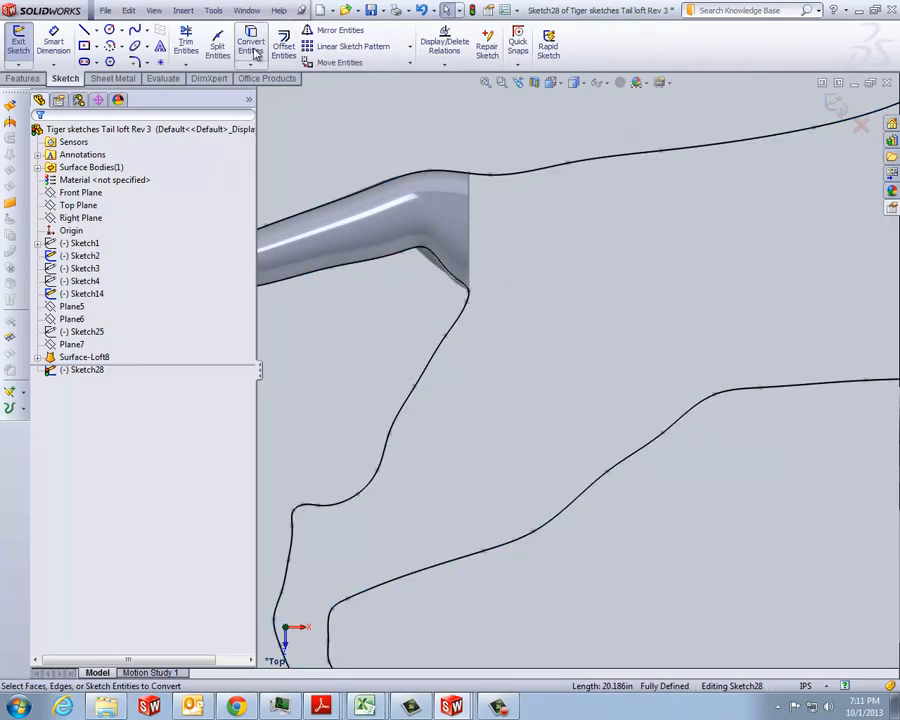
click(470, 245)
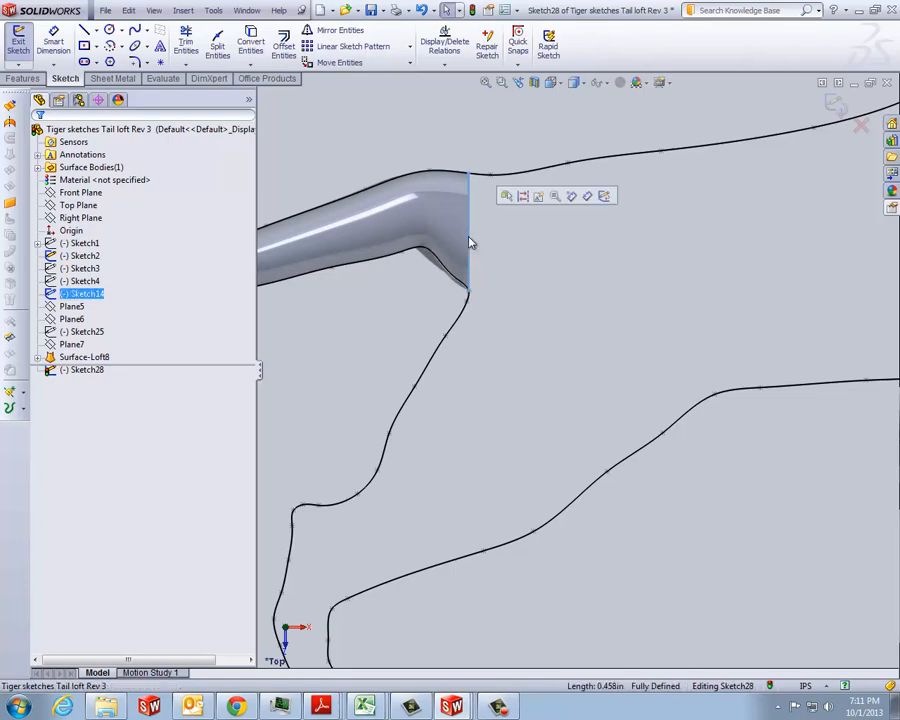
click(250, 47)
Stretch the converted vertical line's lower endpoint past the belly outline, to about X 1.61 in, Y 0.54 in
scroll(589, 395, up, 2)
mouse_move(589, 395)
middle_down()
mouse_move(583, 336)
mouse_move(593, 287)
mouse_move(549, 282)
middle_up()
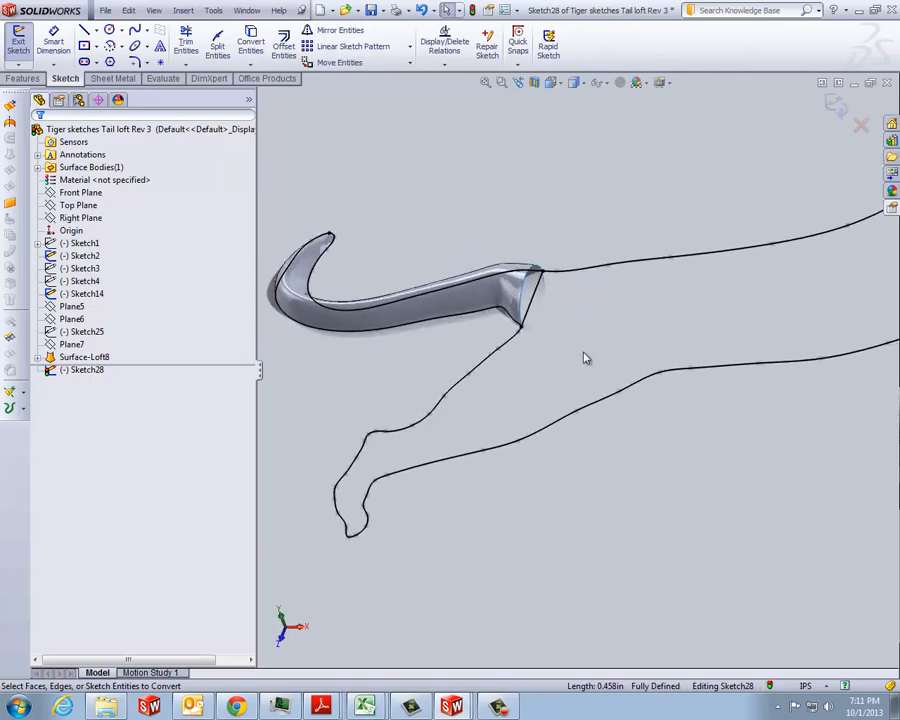
scroll(576, 358, down, 2)
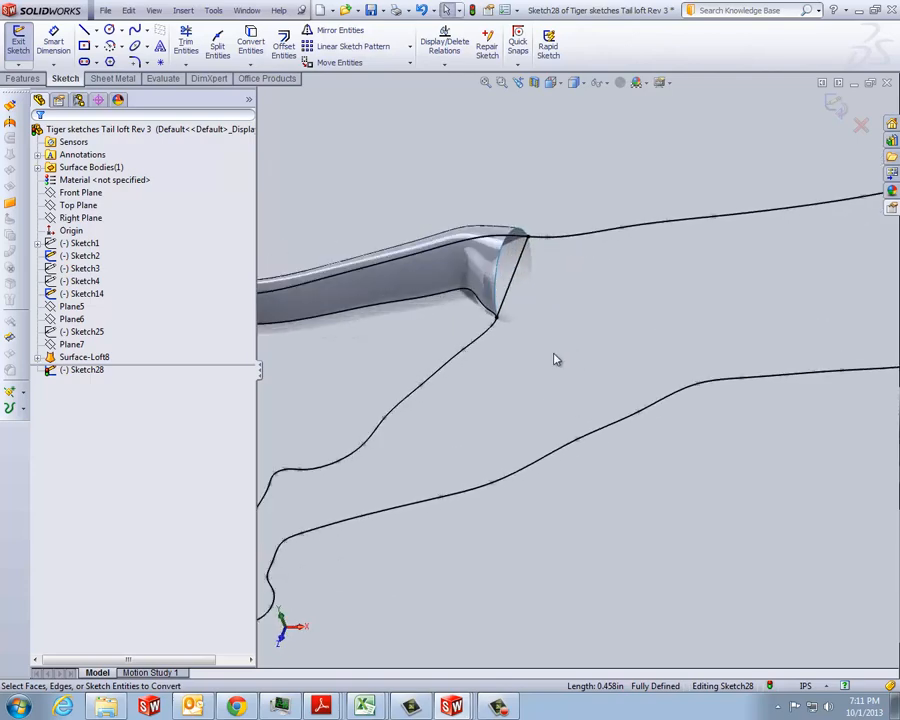
scroll(556, 360, up, 2)
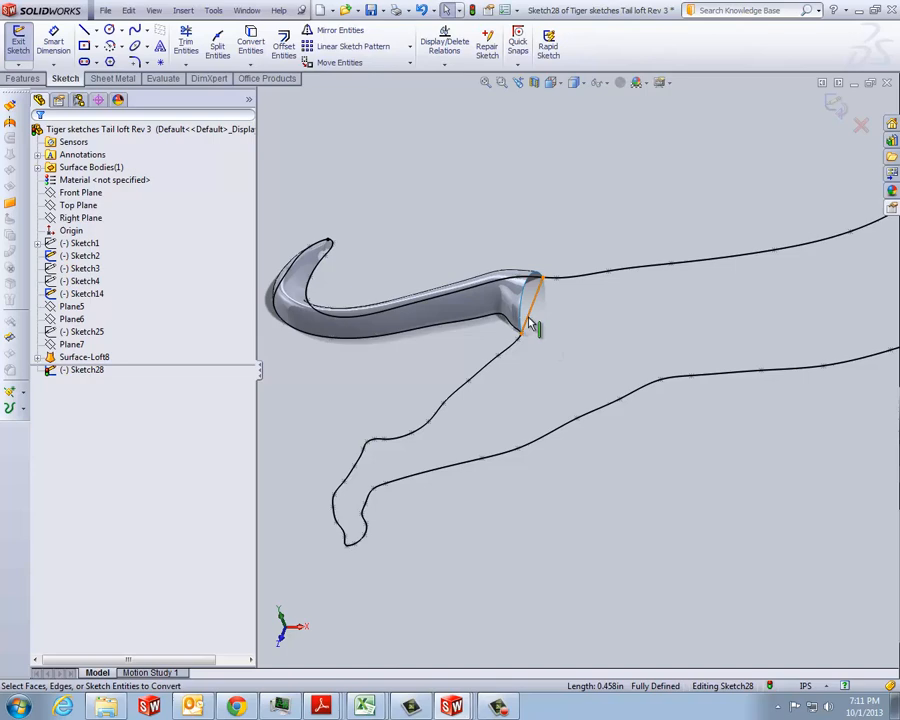
click(530, 326)
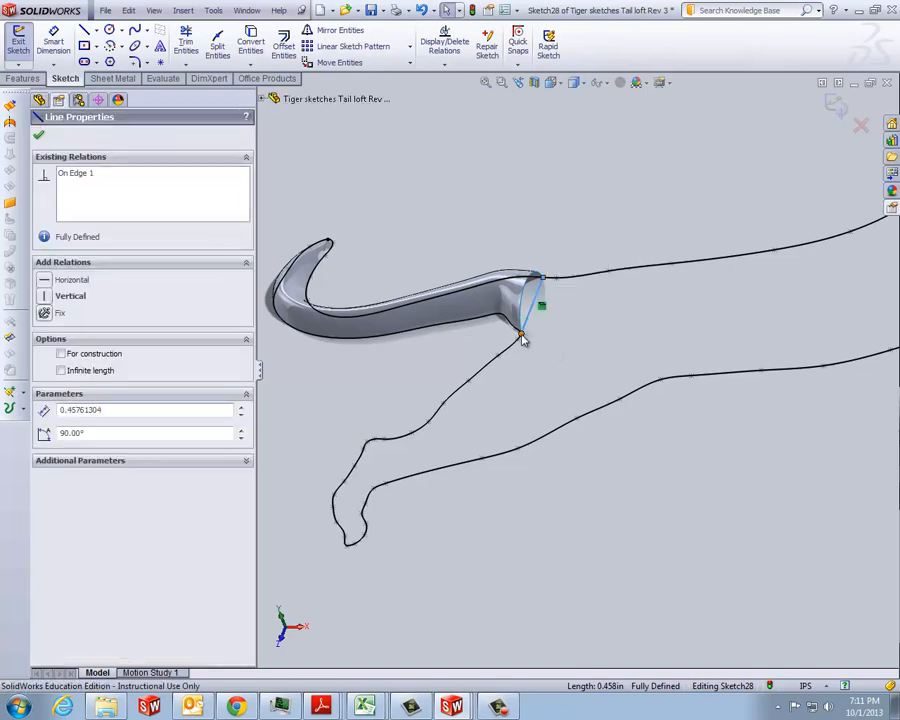
drag(521, 338, 468, 480)
middle_drag(500, 518, 534, 546)
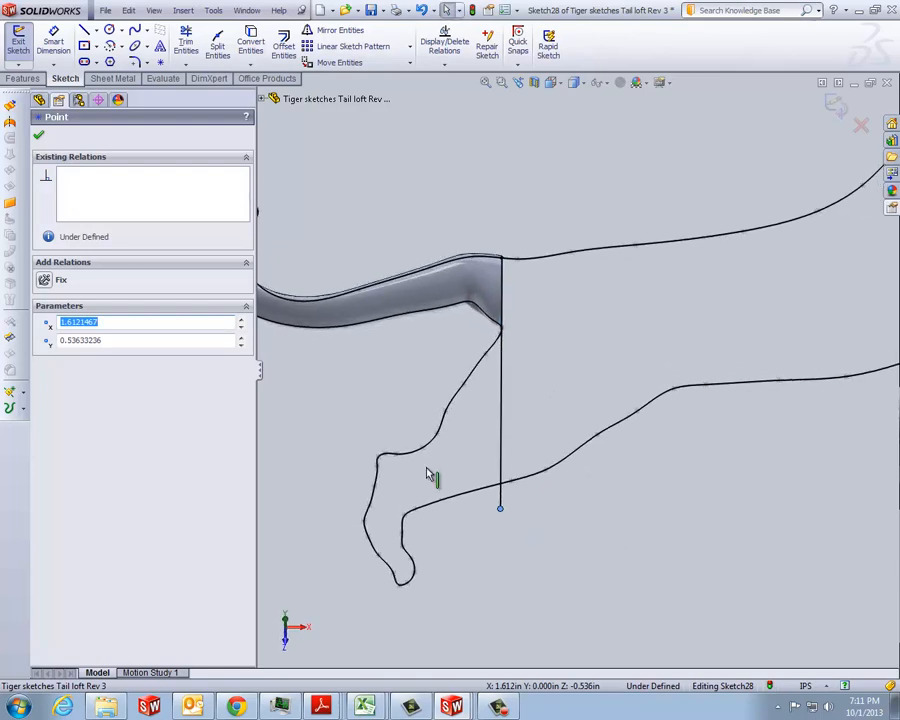
click(38, 134)
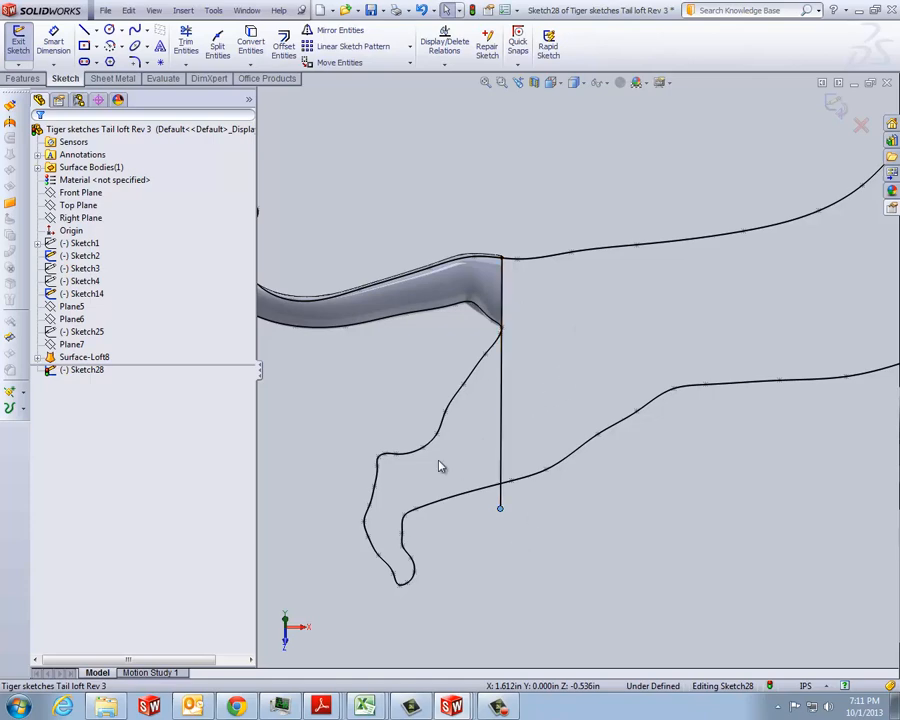
Power trim the vertical line's overhang, the front body outline and the tail portion, leaving only the closed hind-leg profile, and confirm the sketch
click(186, 42)
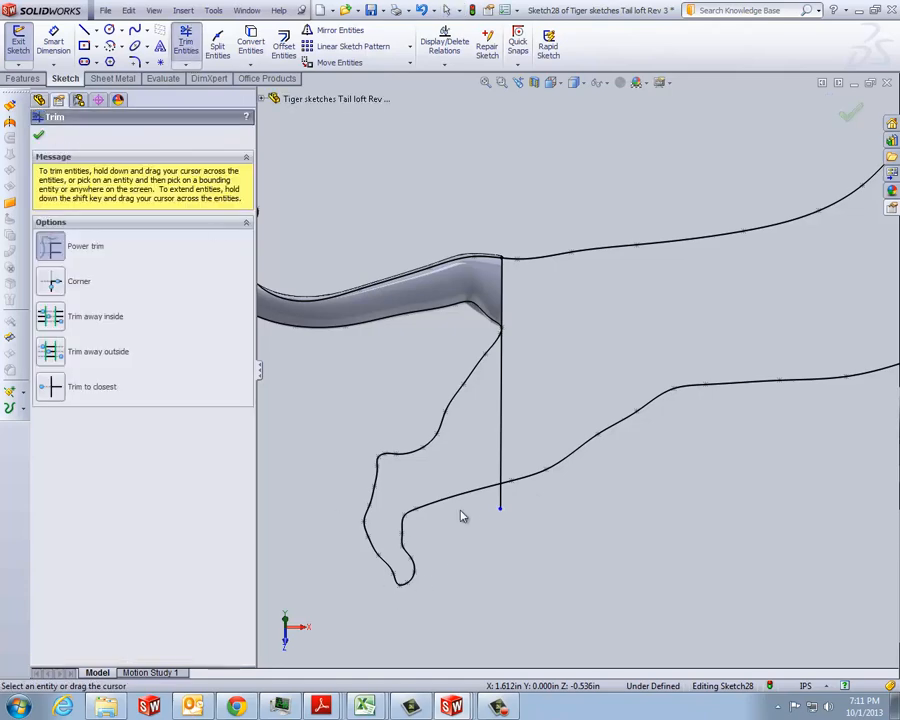
drag(484, 504, 516, 500)
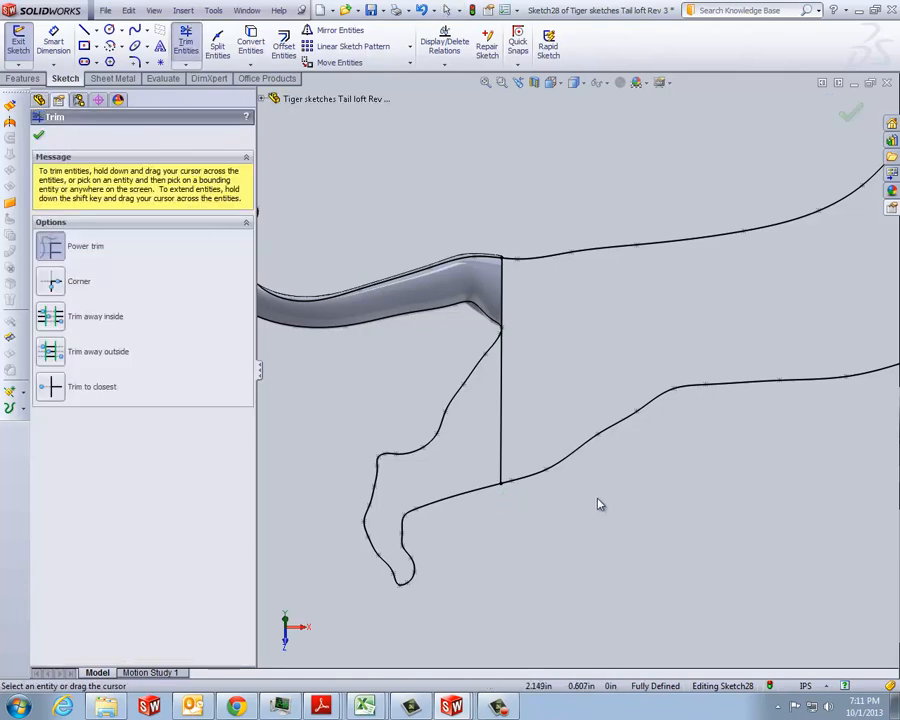
drag(577, 462, 571, 432)
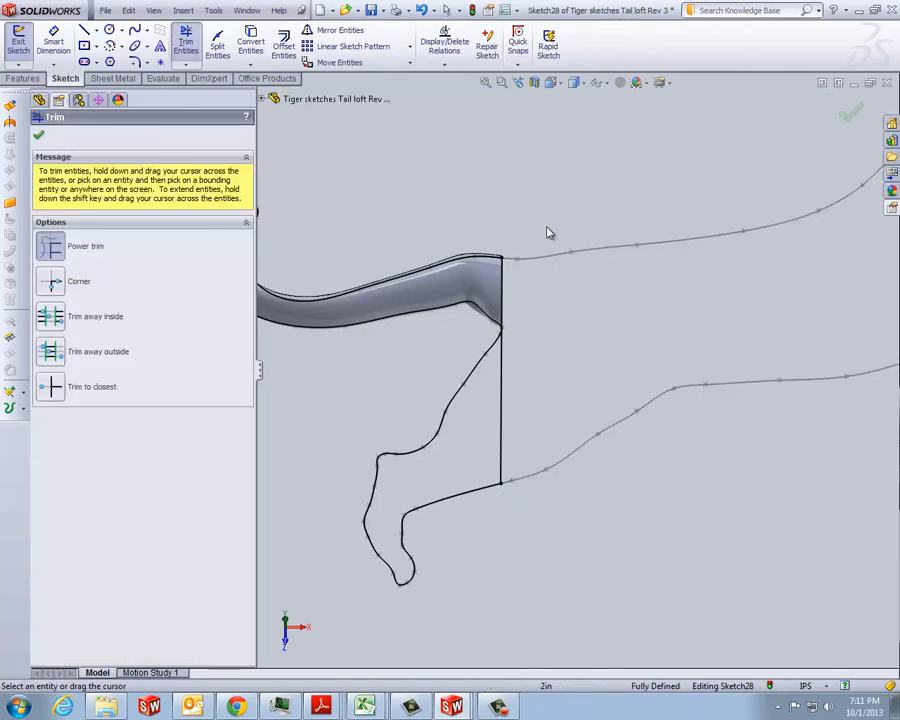
mouse_move(433, 264)
mouse_down()
mouse_move(430, 322)
mouse_move(546, 309)
mouse_move(488, 305)
mouse_up()
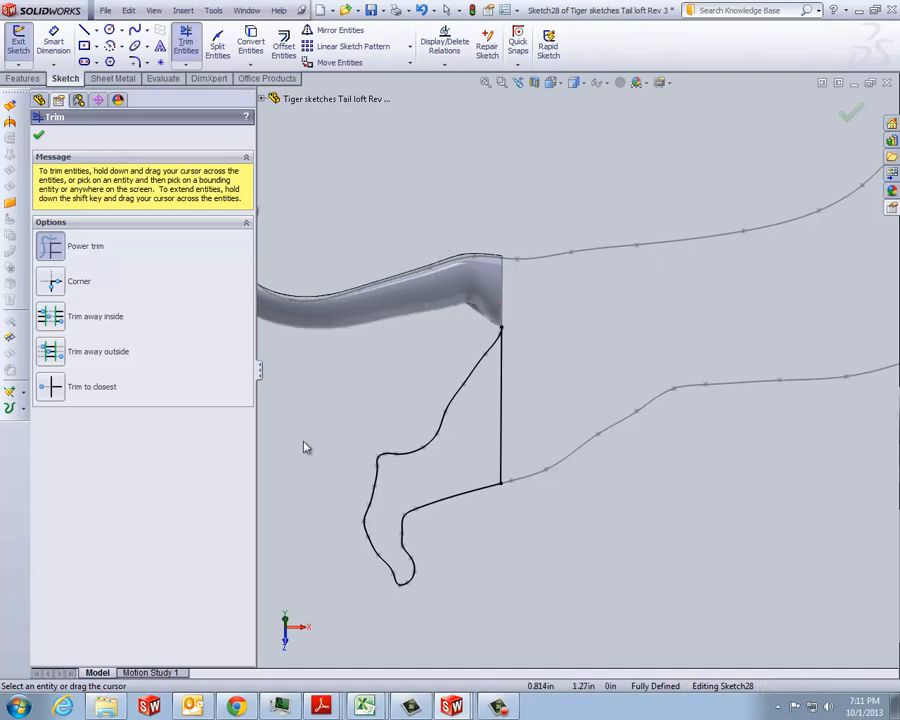
click(849, 117)
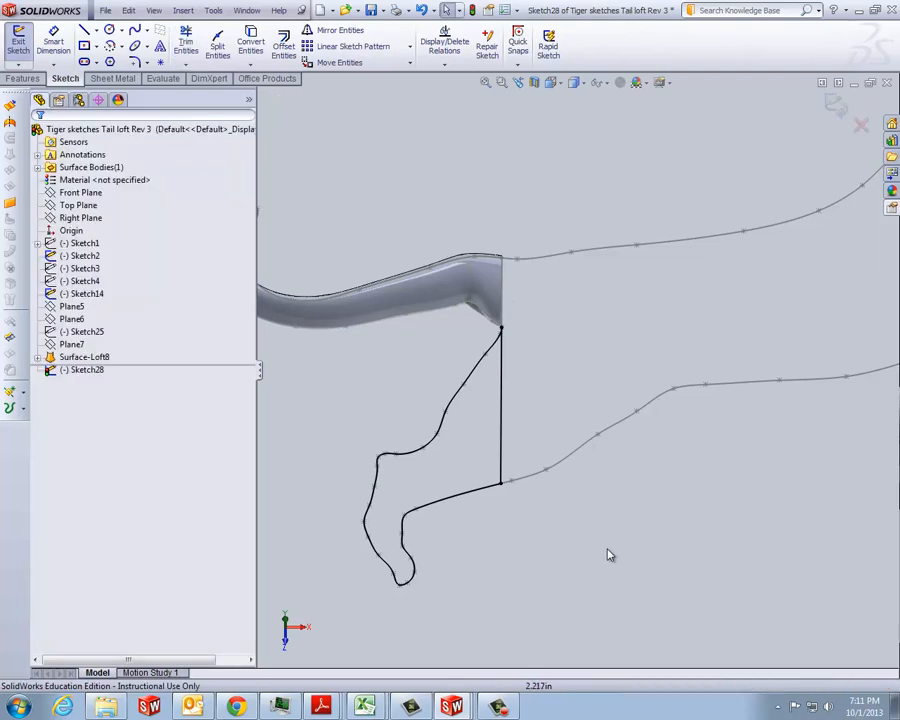
middle_drag(524, 555, 447, 590)
scroll(426, 589, down, 3)
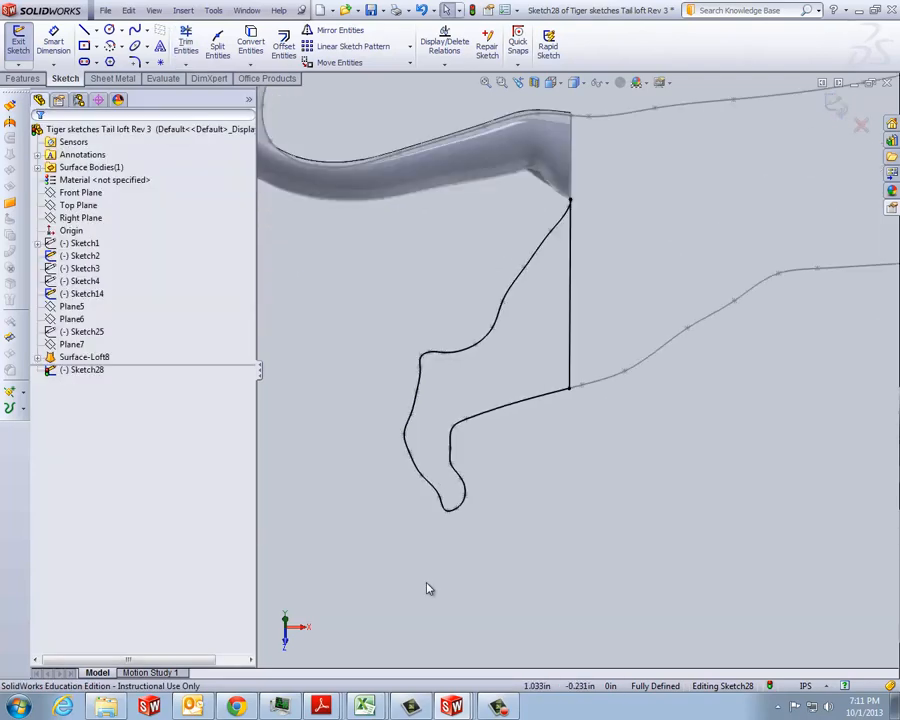
scroll(607, 463, down, 1)
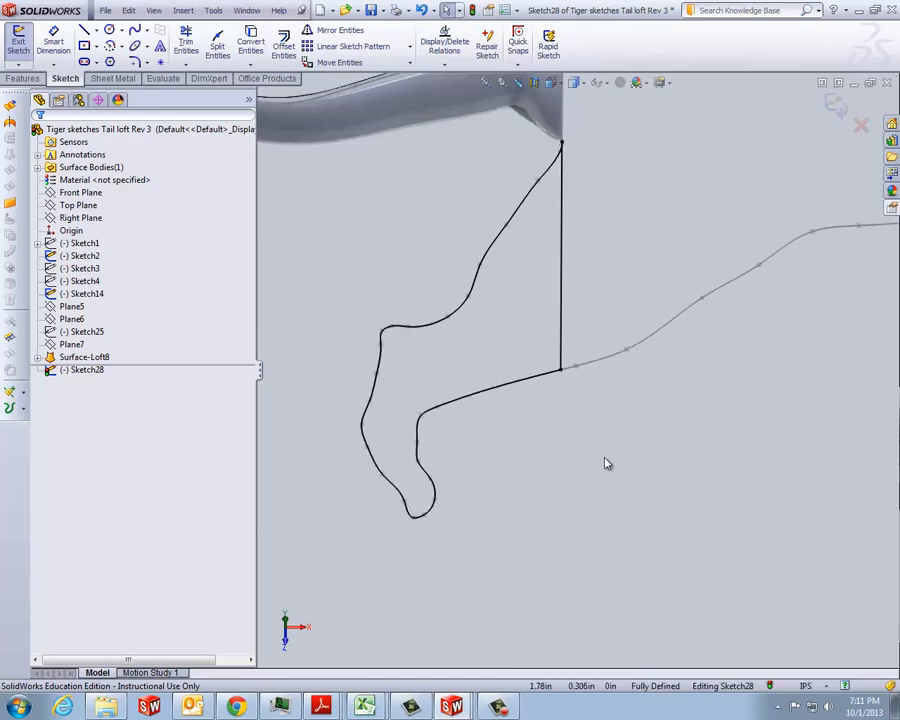
scroll(599, 468, up, 1)
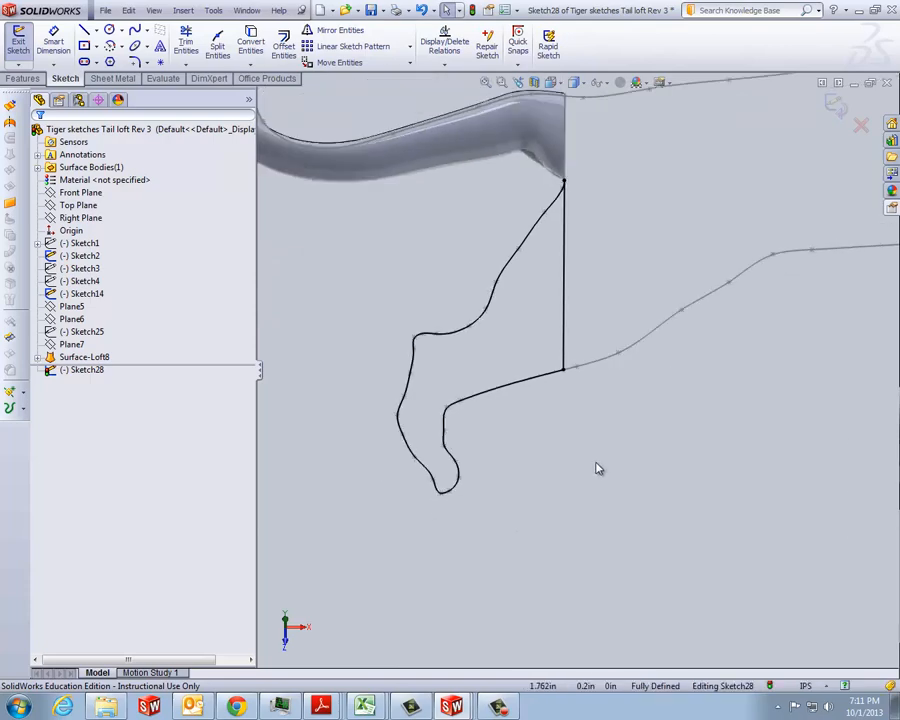
click(827, 105)
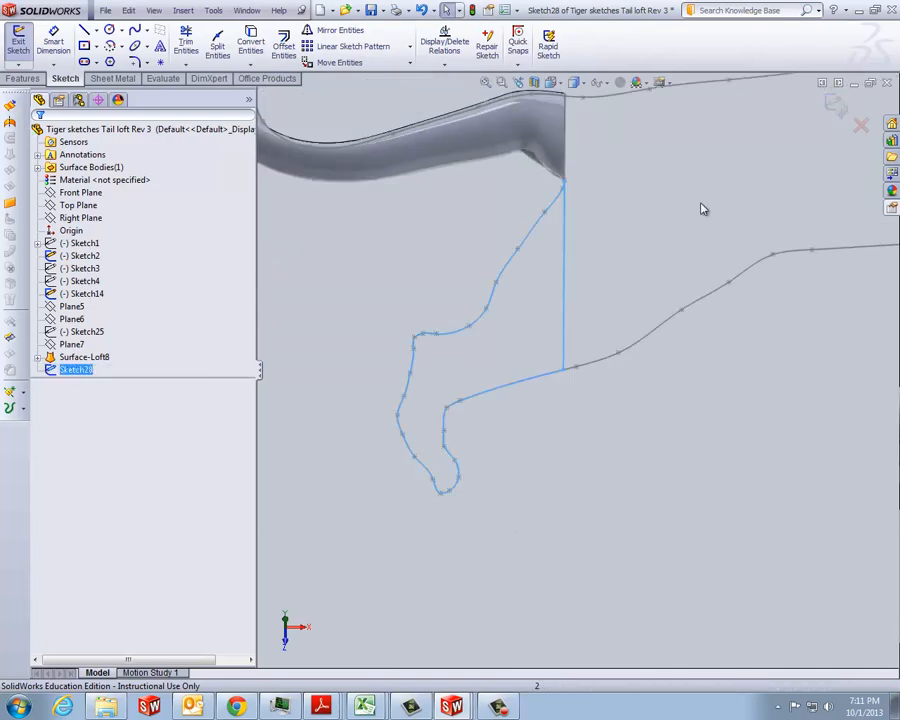
Hide Sketch2, the full tiger outline, so that only the tail surface and hind-leg profile are displayed
click(90, 258)
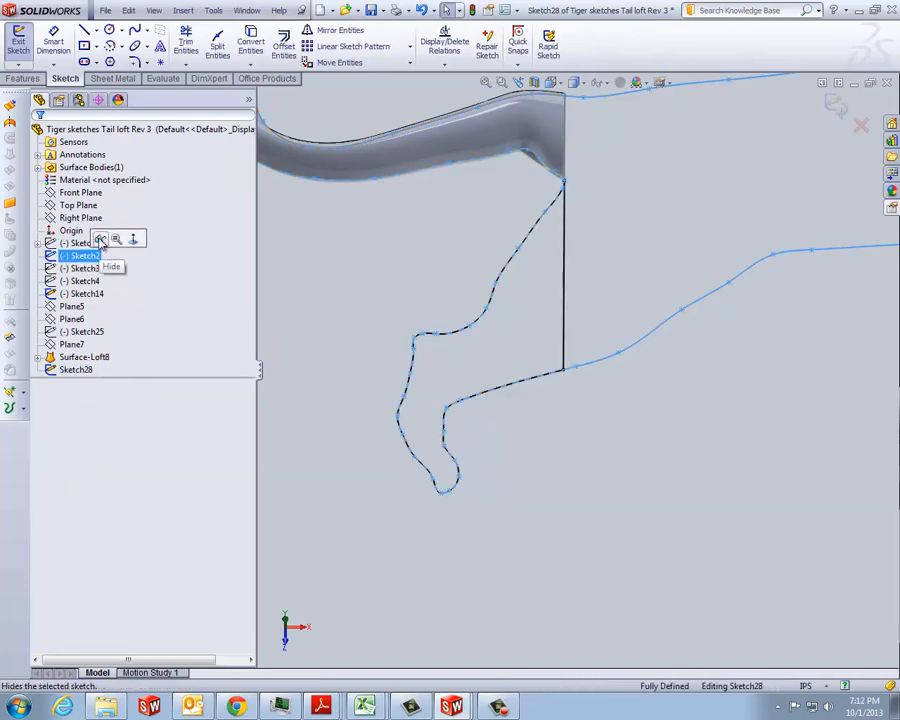
click(100, 243)
key(f)
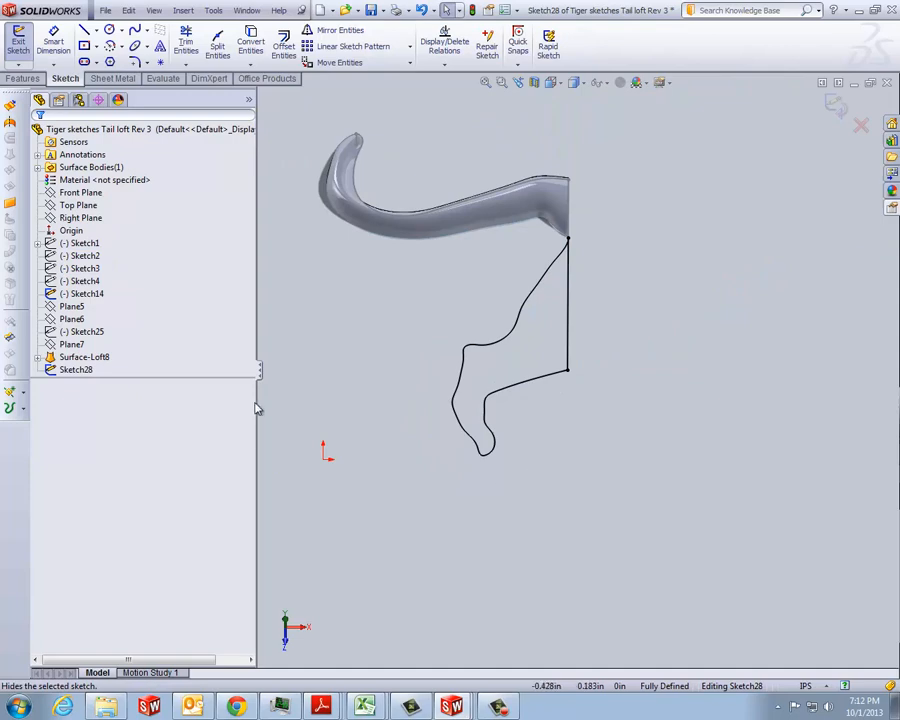
mouse_move(336, 421)
middle_down()
mouse_move(347, 364)
mouse_move(315, 355)
middle_up()
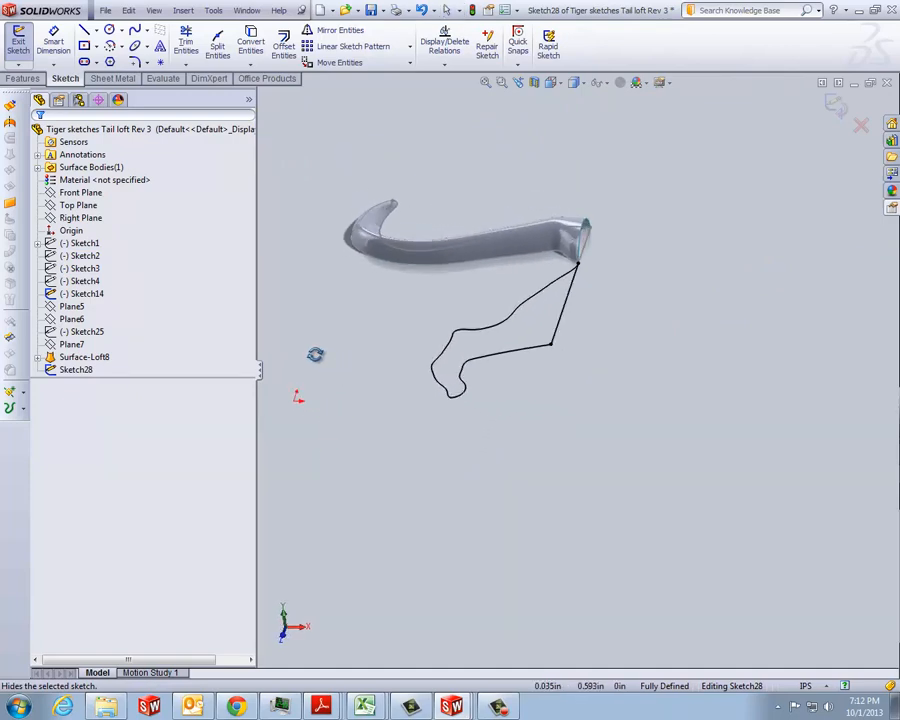
scroll(390, 310, down, 3)
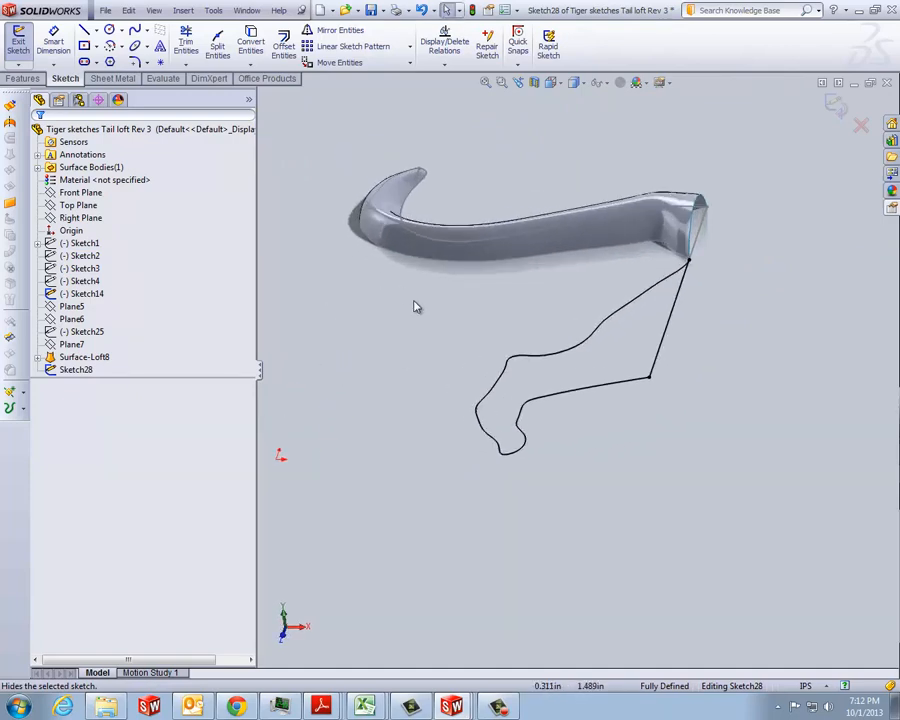
scroll(618, 432, down, 2)
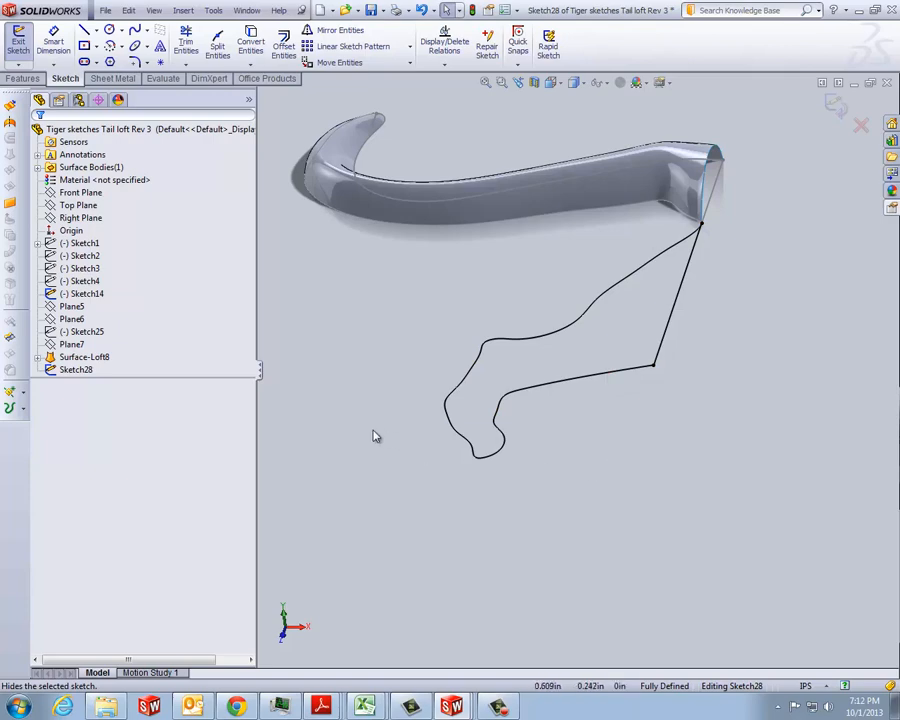
click(76, 371)
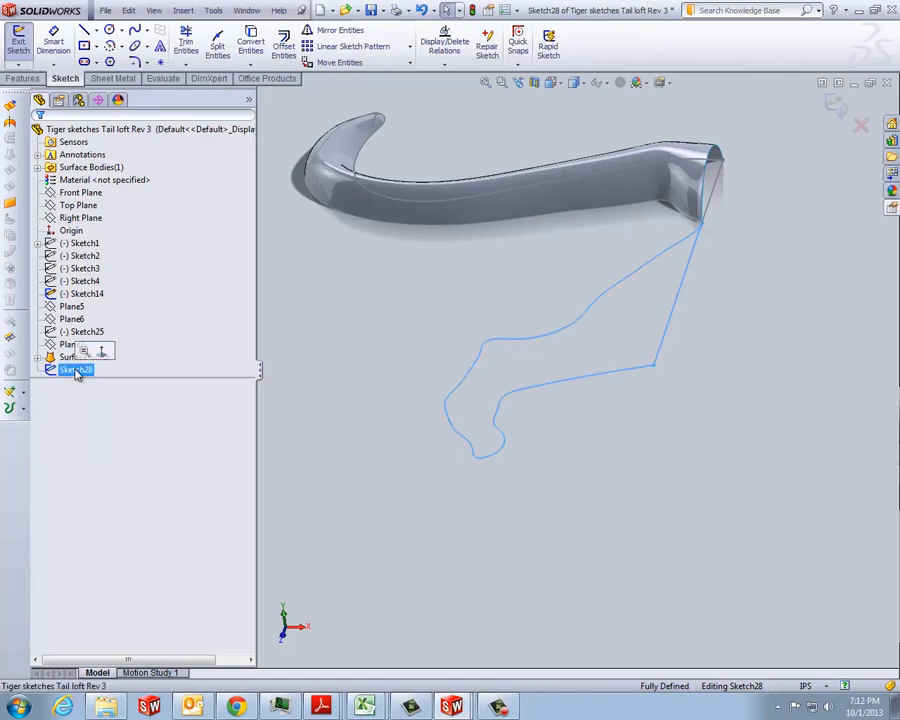
click(371, 346)
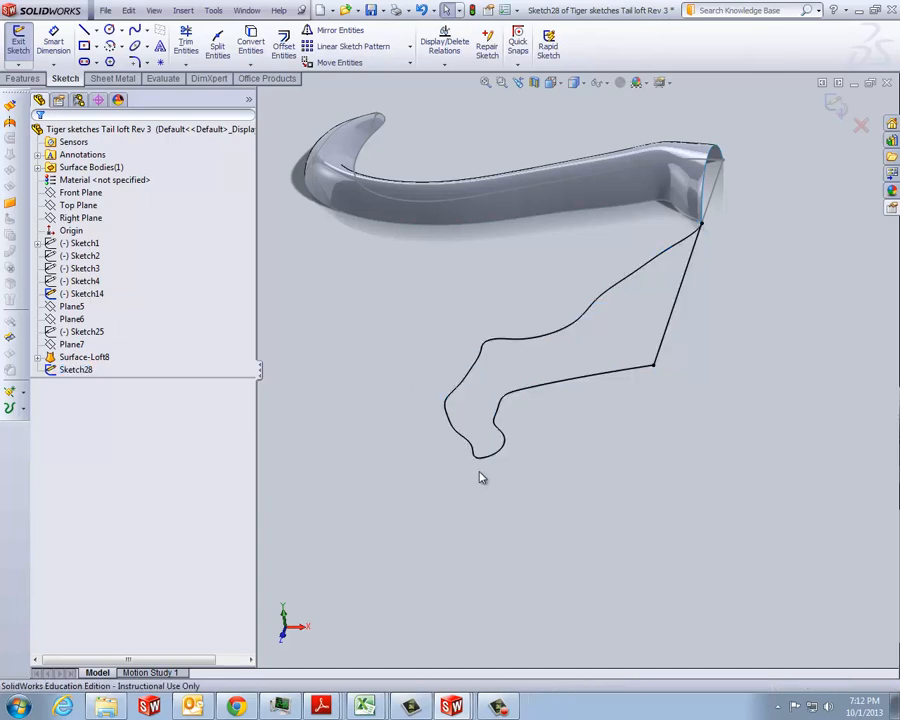
Split the hind-leg outline curve at the bottom tip of the paw and exit the sketch
middle_drag(560, 502, 576, 533)
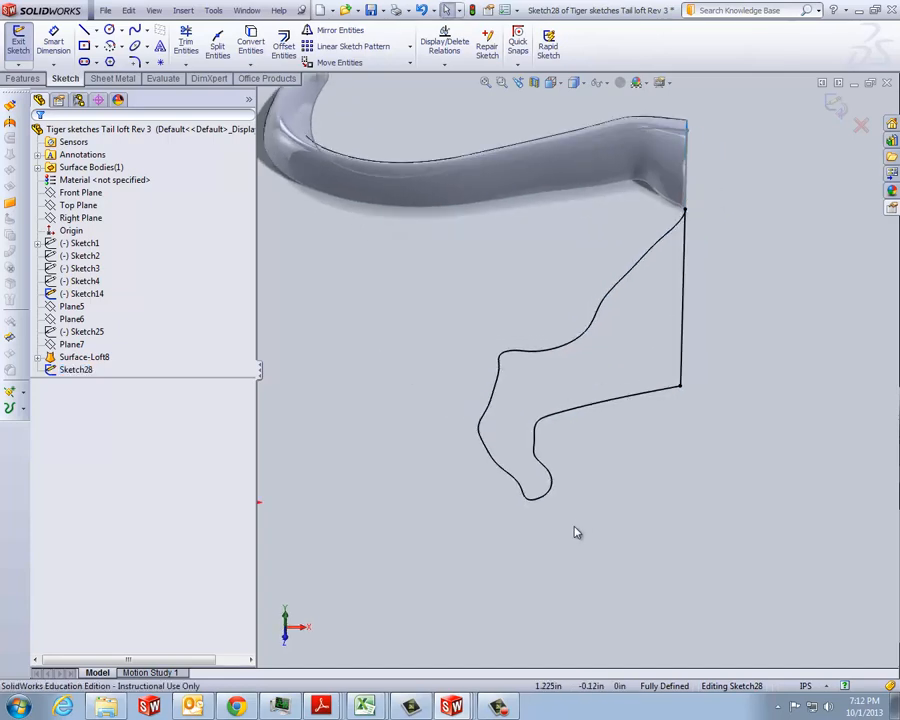
click(212, 11)
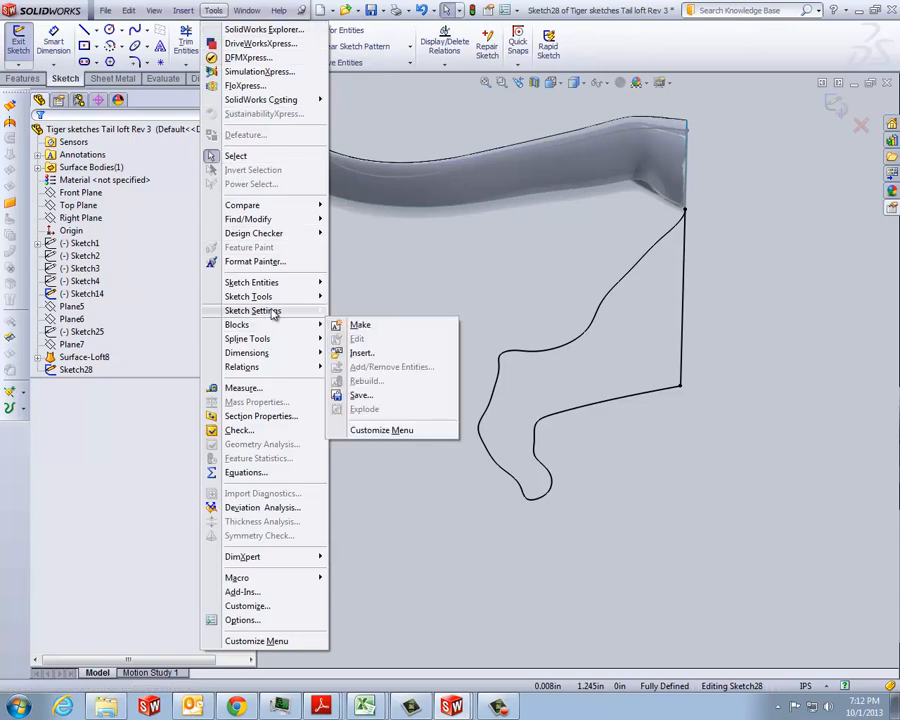
mouse_move(279, 306)
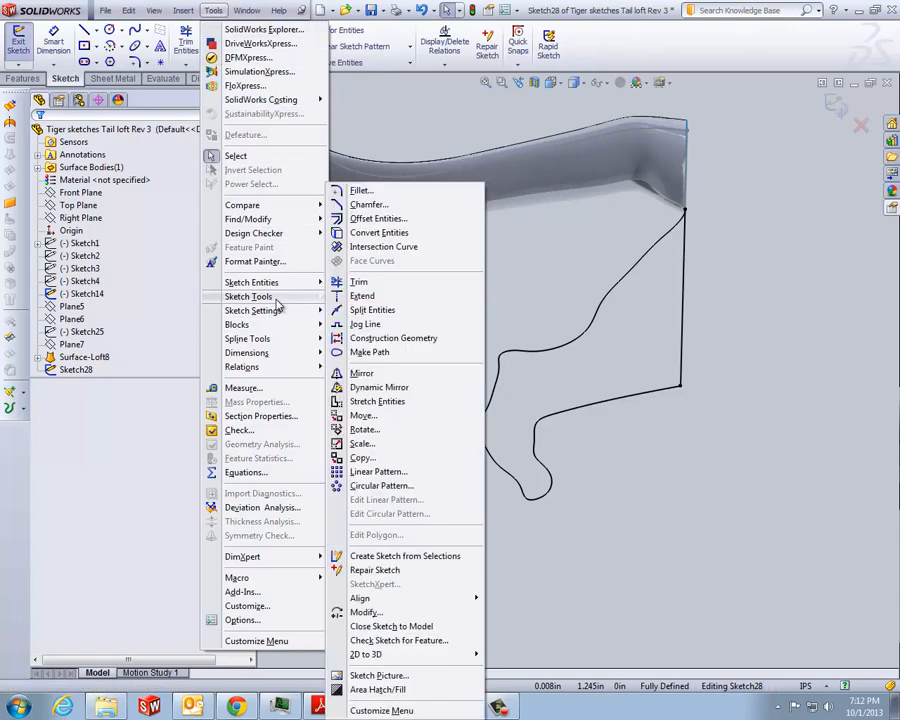
click(372, 310)
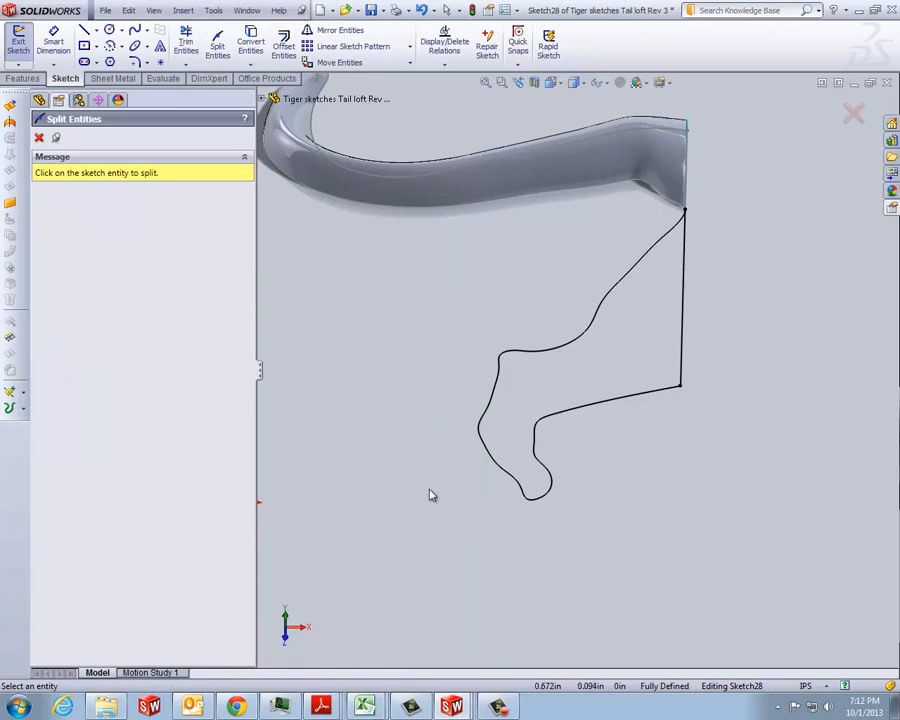
click(532, 500)
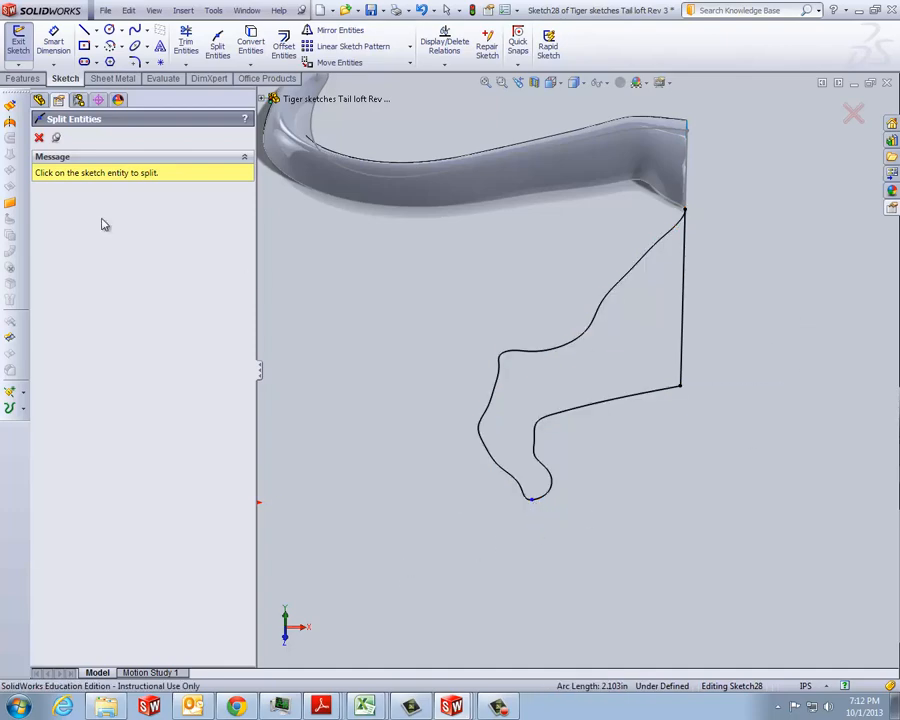
click(39, 137)
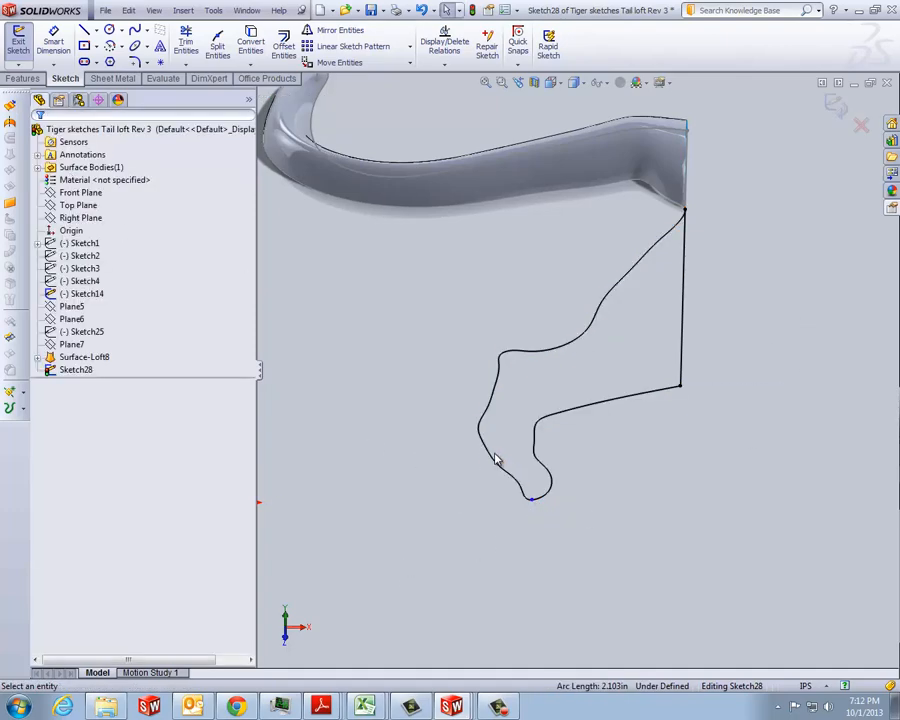
click(836, 107)
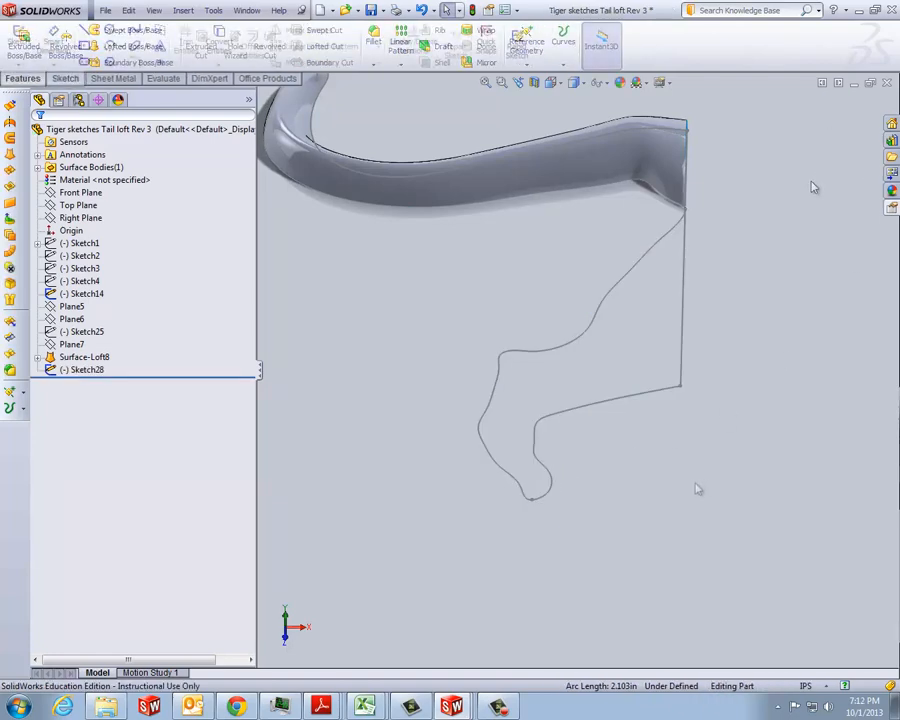
scroll(564, 536, down, 1)
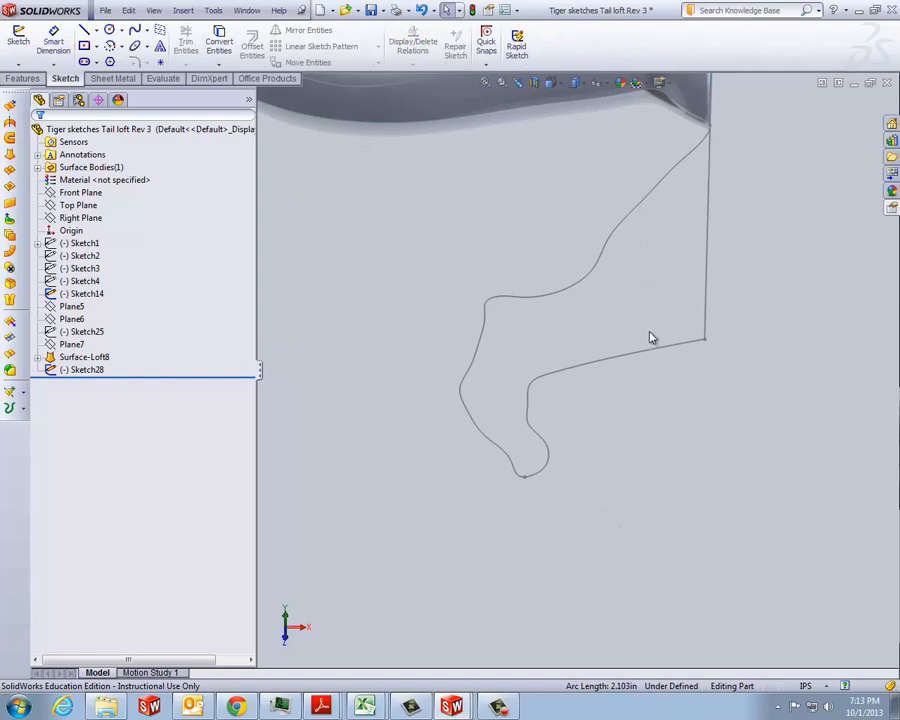
click(212, 12)
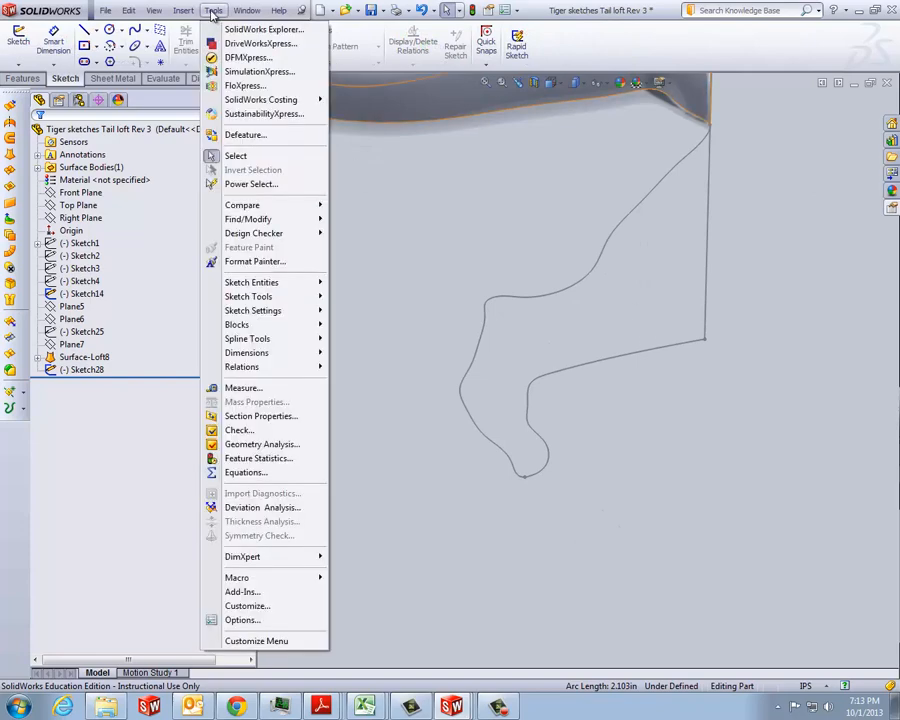
mouse_move(288, 304)
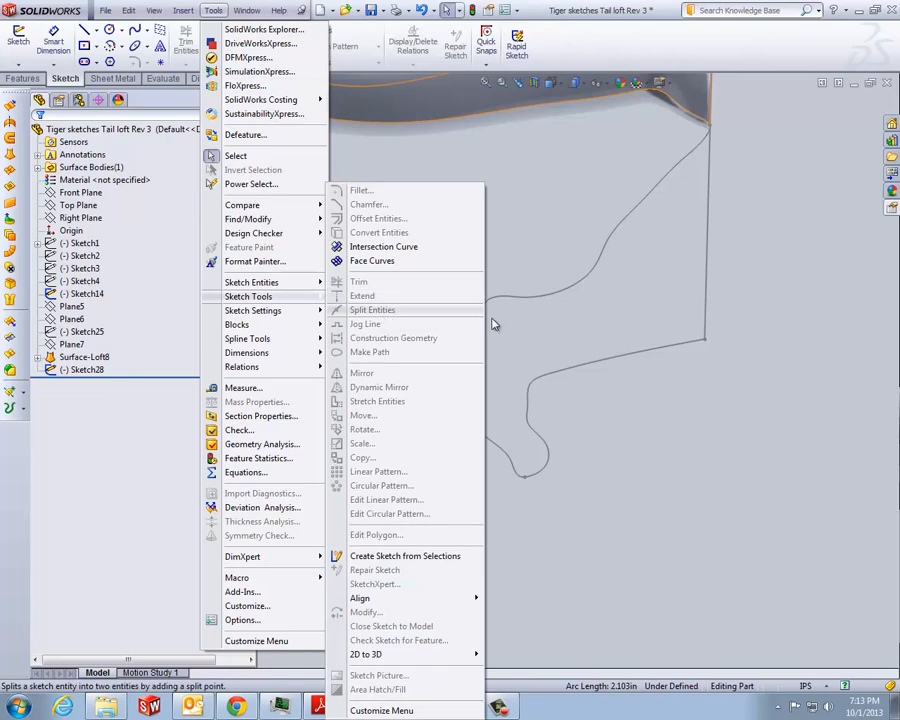
click(541, 257)
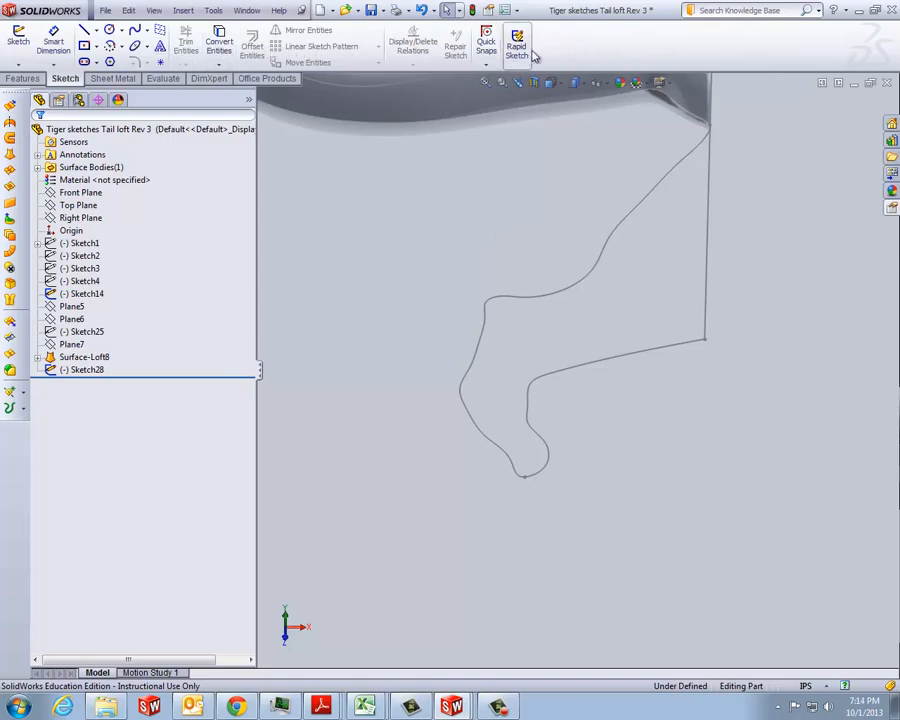
Customize the Sketch toolbar by adding the Split Entities command between Trim Entities and Convert Entities
right_click(563, 49)
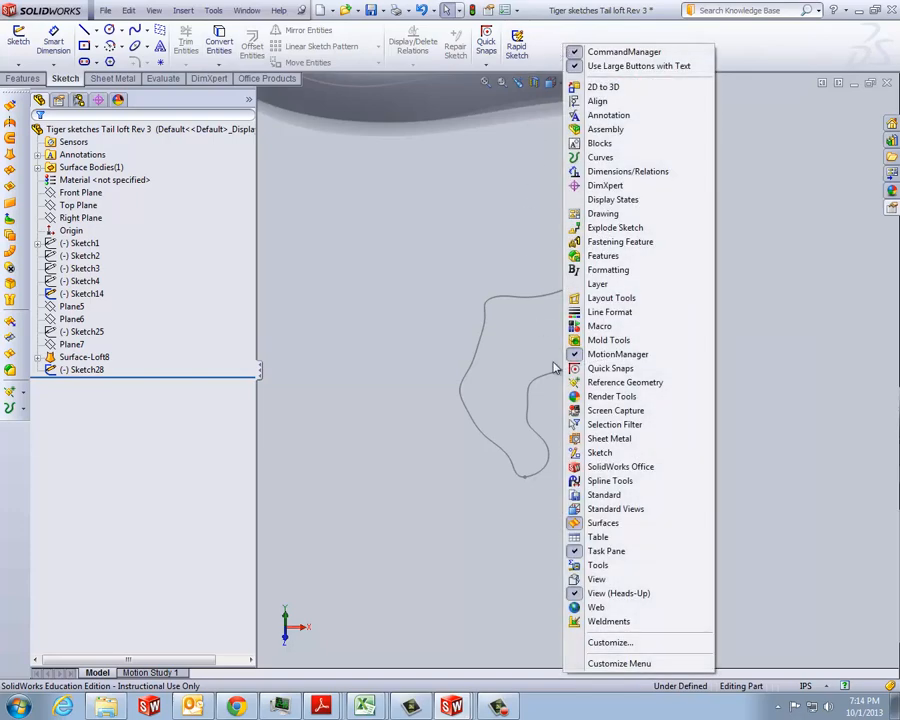
click(609, 643)
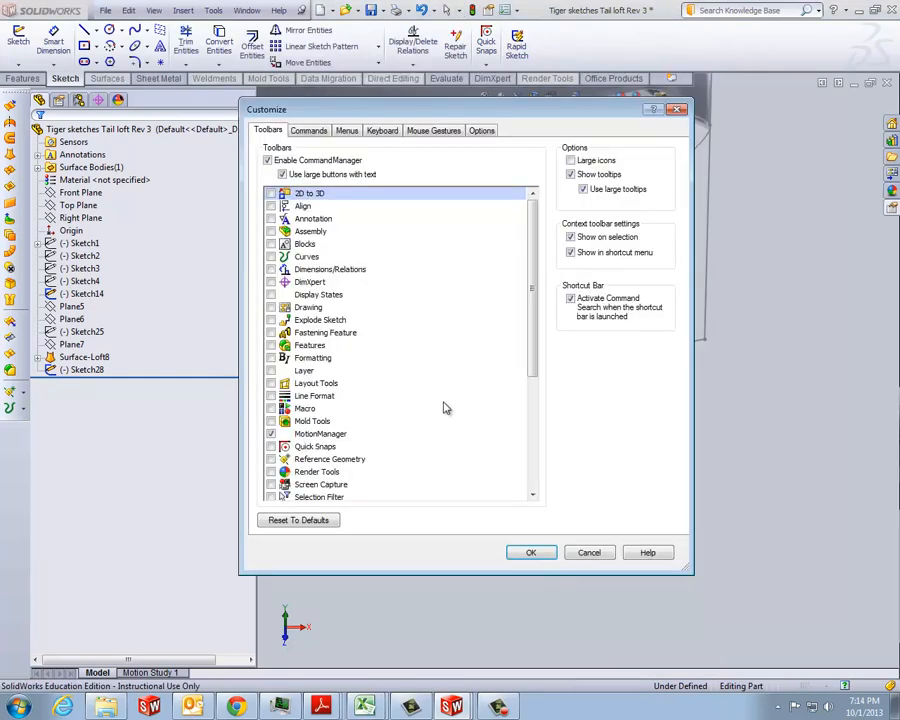
click(309, 131)
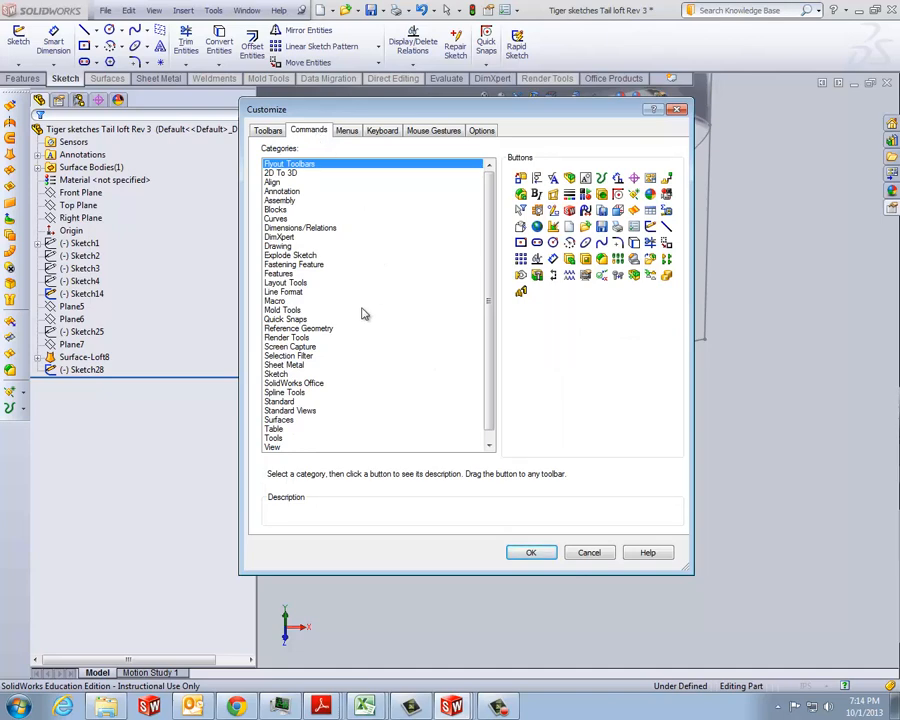
click(280, 374)
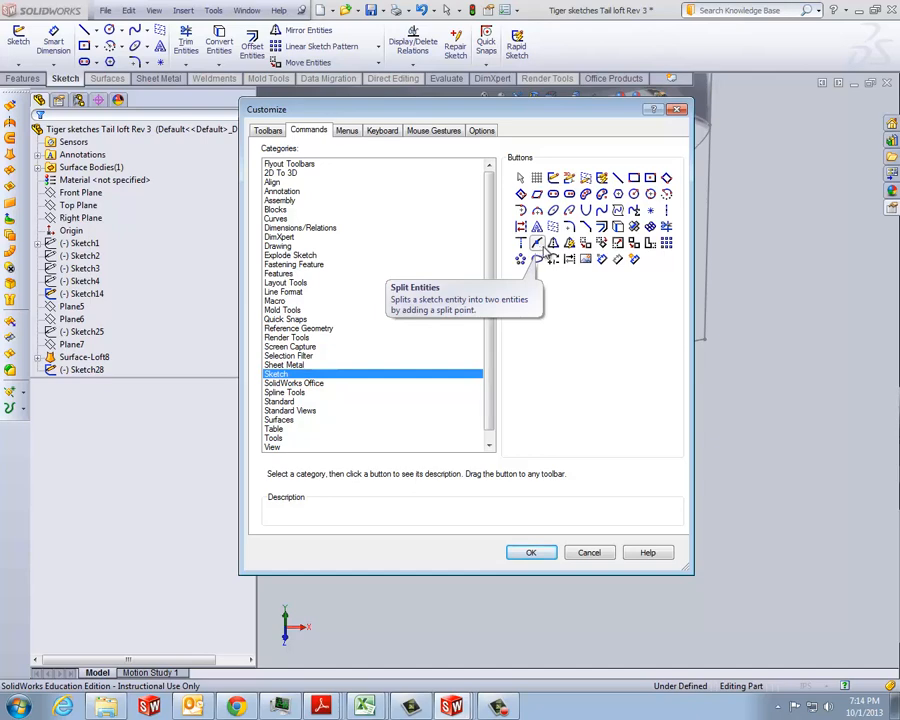
mouse_move(537, 244)
mouse_down()
mouse_move(425, 133)
mouse_move(265, 55)
mouse_move(235, 45)
mouse_move(206, 50)
mouse_up()
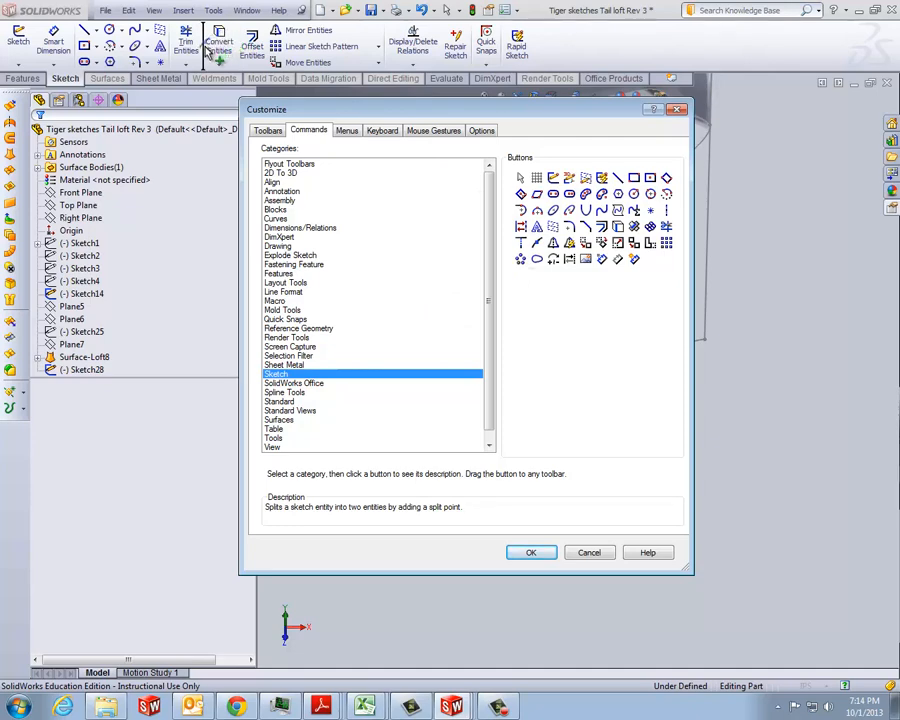
drag(207, 50, 208, 49)
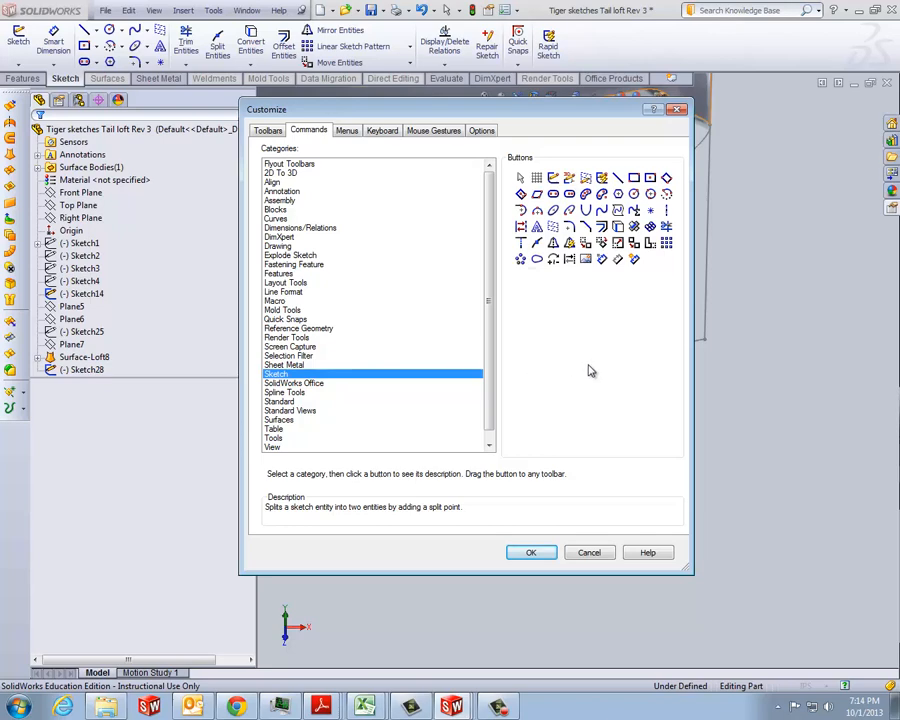
click(533, 553)
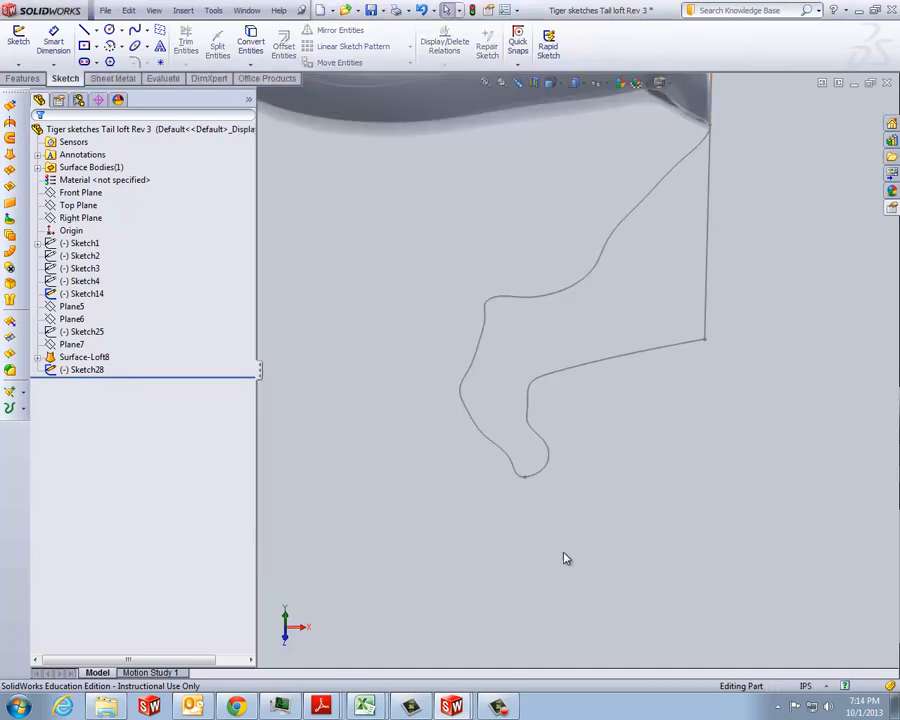
Create a sketch on the Top Plane converting the front leg curve, from the paw's split point to the vertical line's lower end
scroll(616, 484, down, 1)
scroll(590, 483, up, 1)
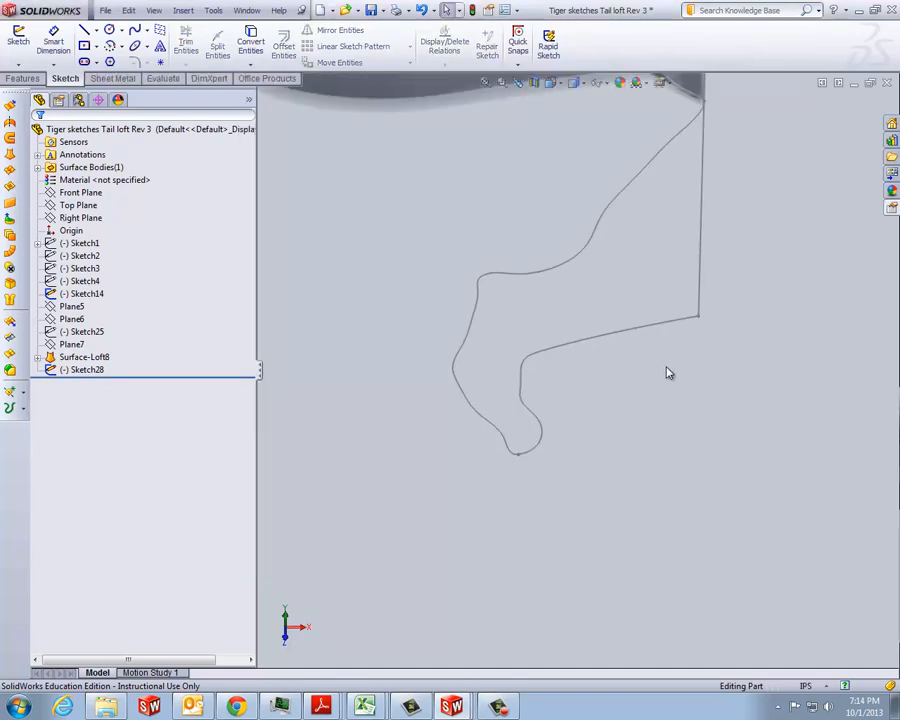
scroll(669, 373, up, 1)
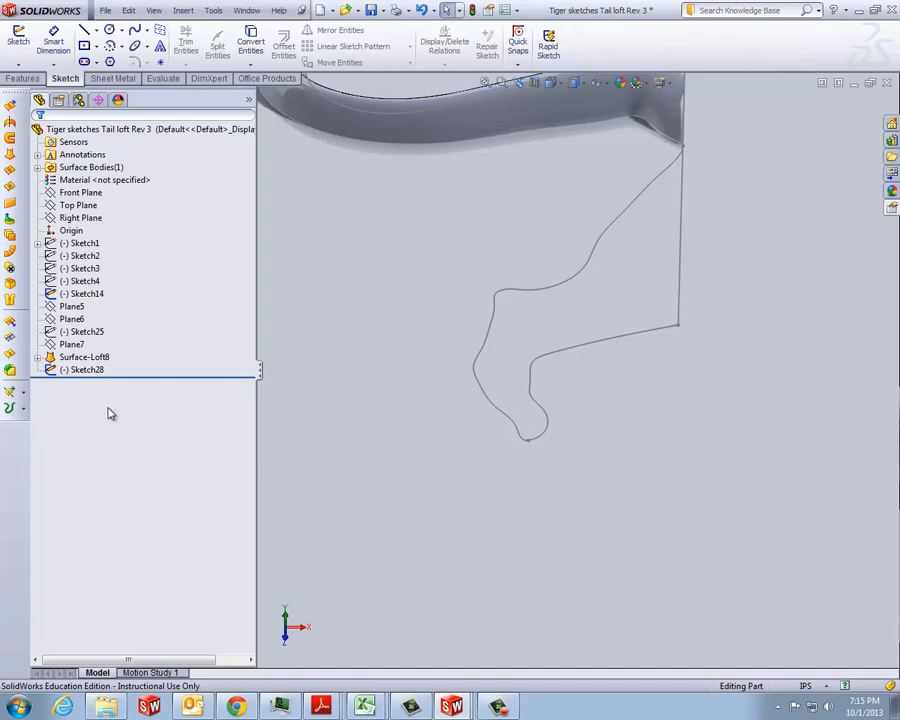
click(88, 205)
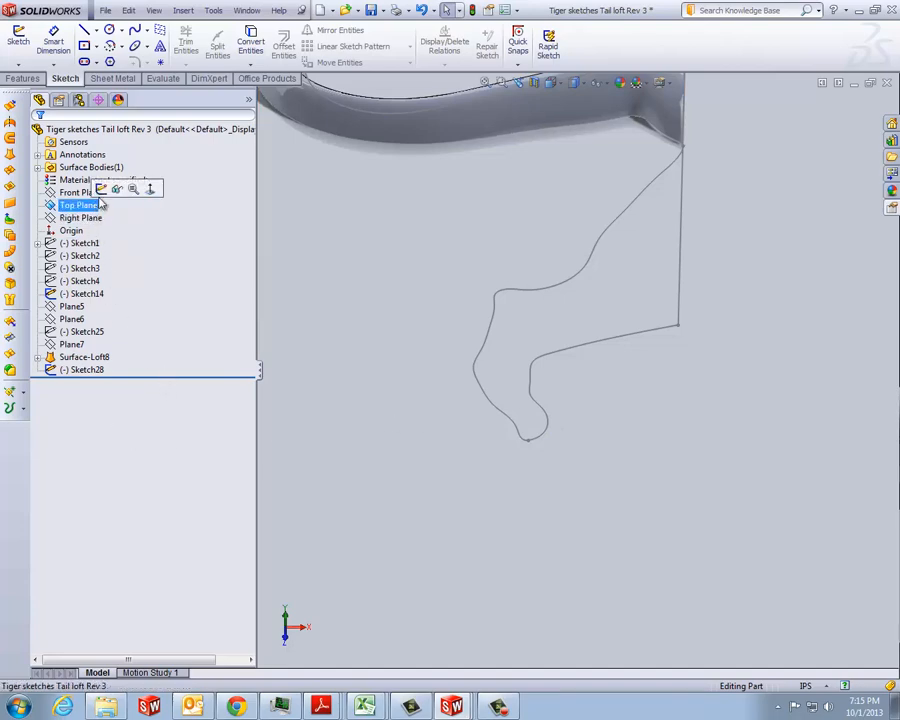
click(102, 190)
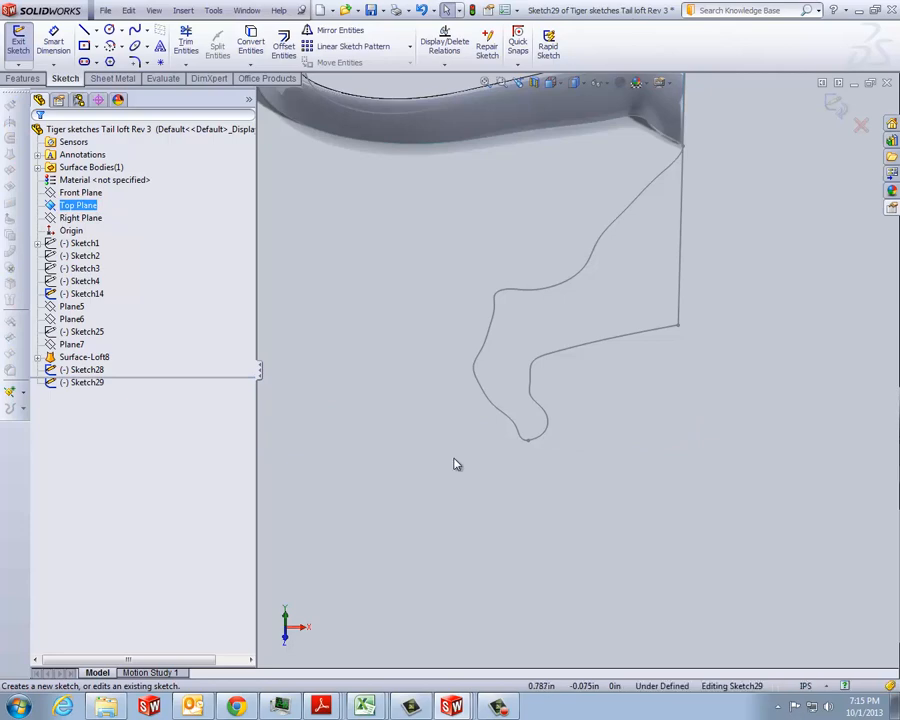
click(547, 435)
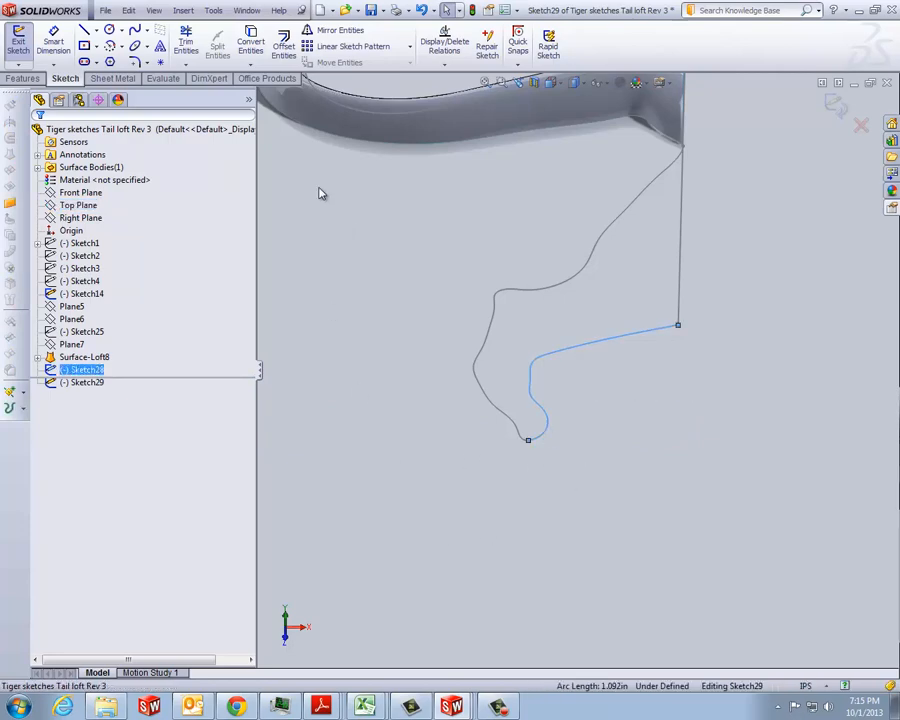
click(251, 42)
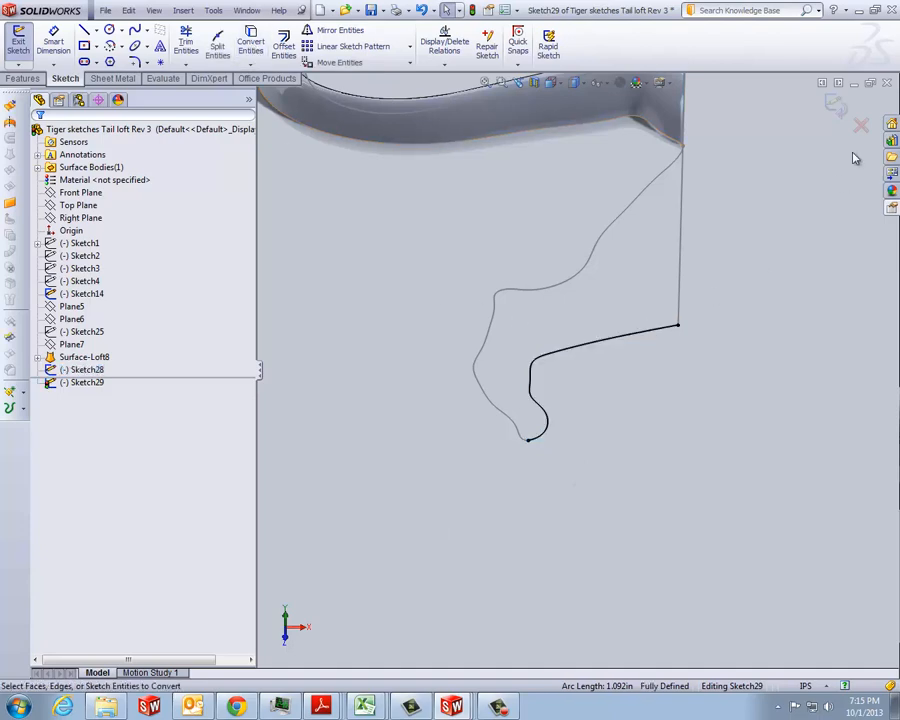
click(835, 103)
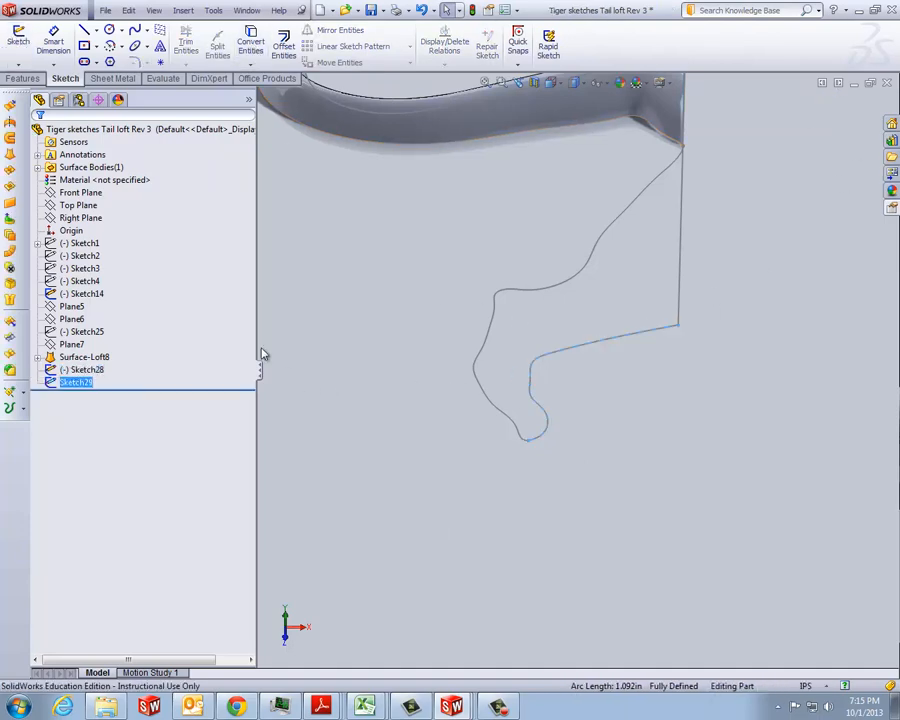
Create a second Top Plane sketch converting the rear leg curve, from the tail's lower corner to the paw's split point
click(78, 205)
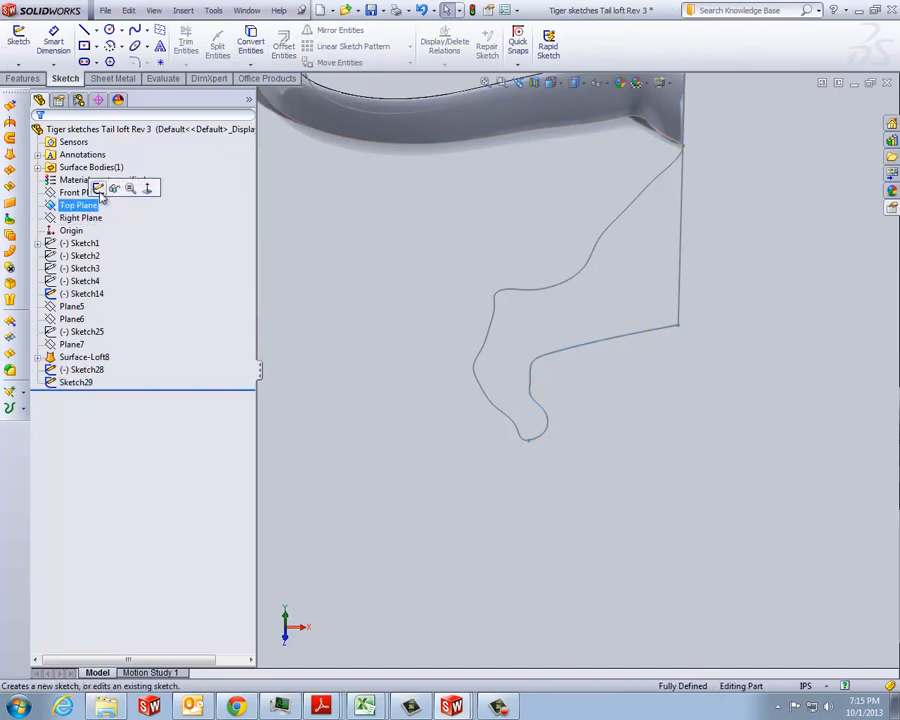
click(100, 188)
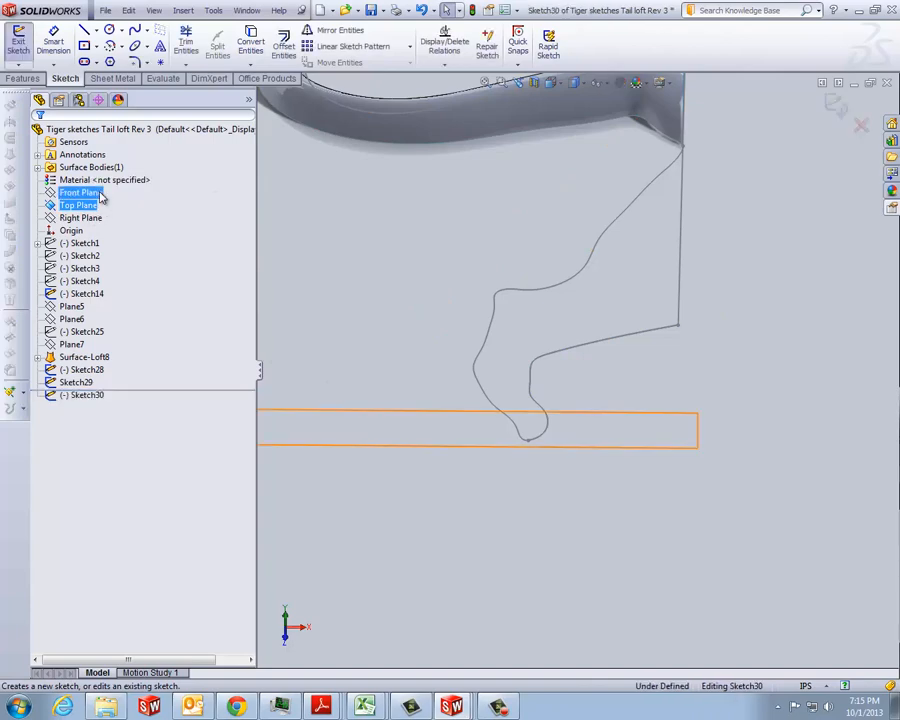
click(480, 346)
click(250, 42)
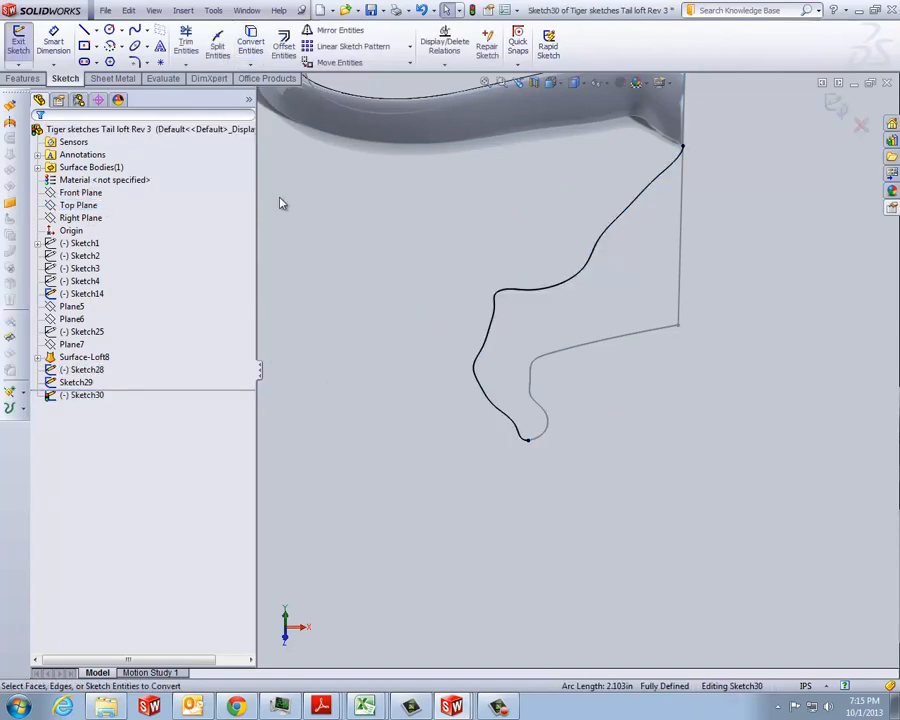
click(833, 107)
Create a third Top Plane sketch containing only the converted split point at the paw's tip
click(80, 205)
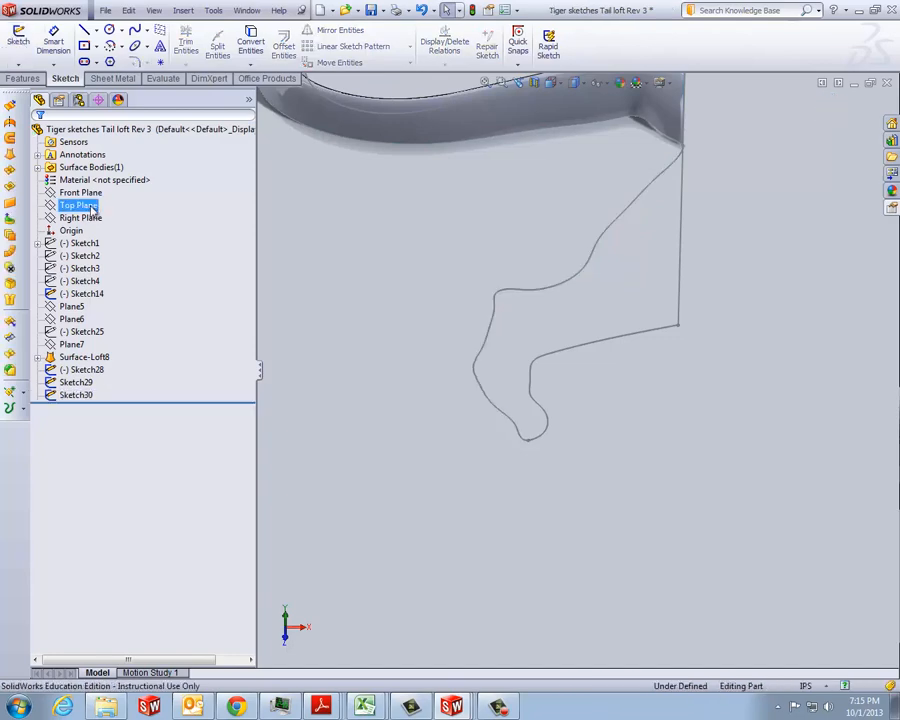
click(99, 186)
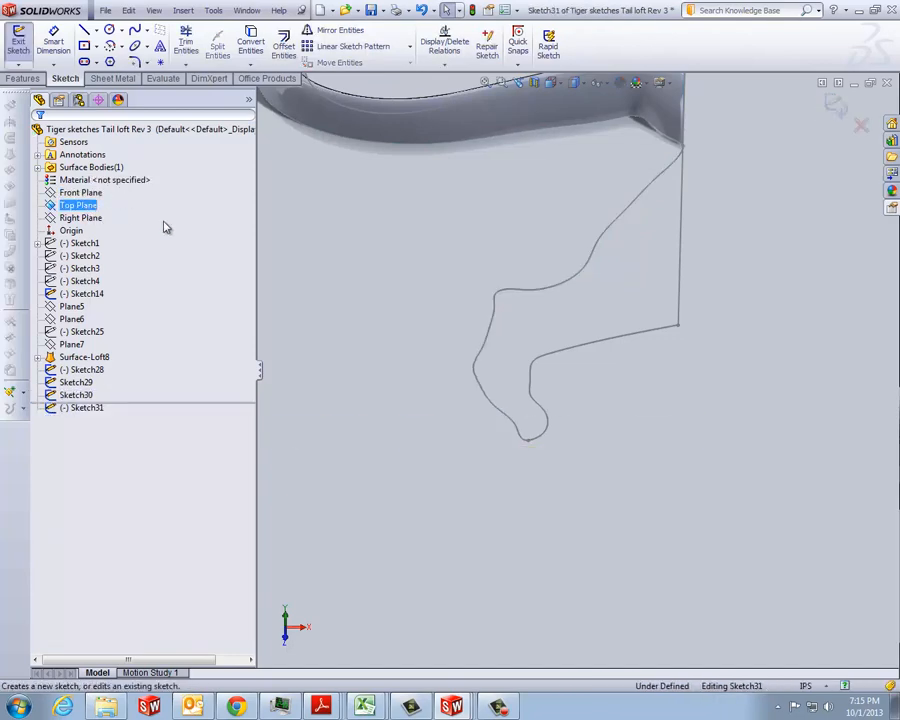
click(529, 443)
click(251, 42)
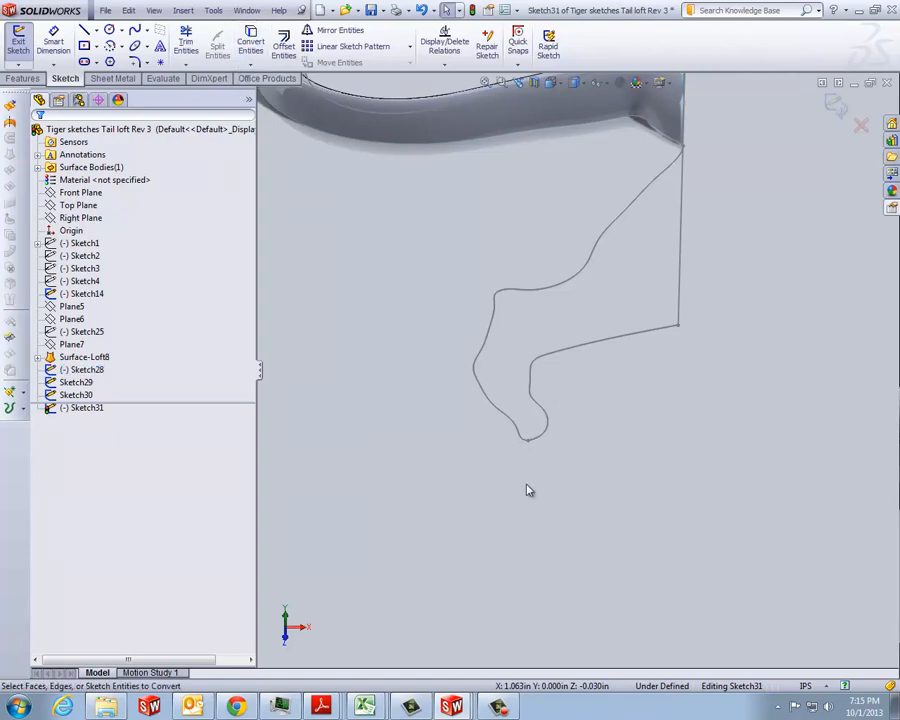
mouse_move(586, 483)
middle_down()
mouse_move(578, 450)
mouse_move(572, 462)
middle_up()
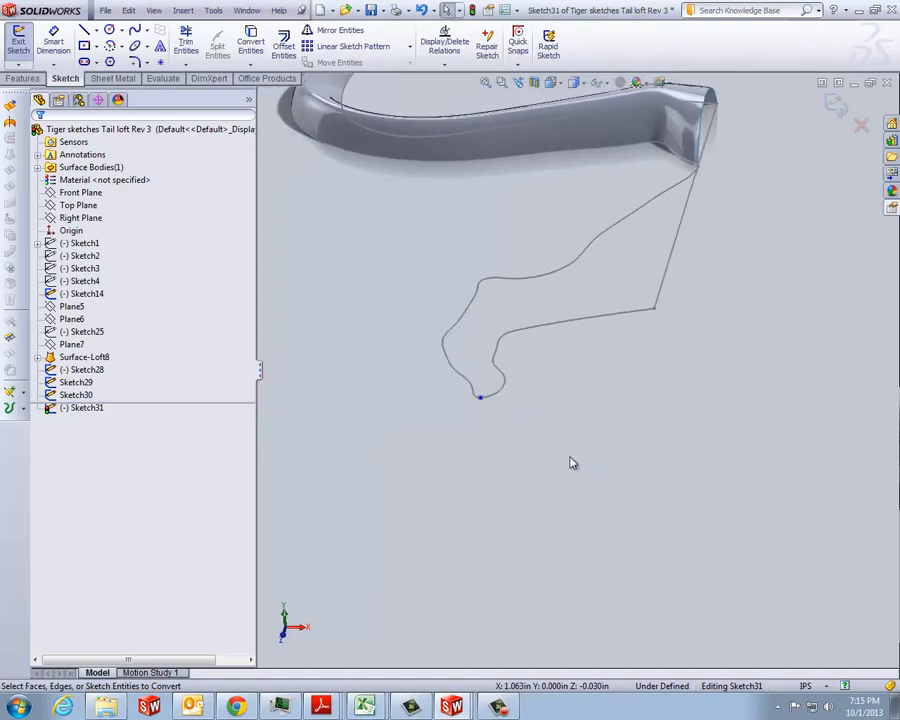
click(835, 108)
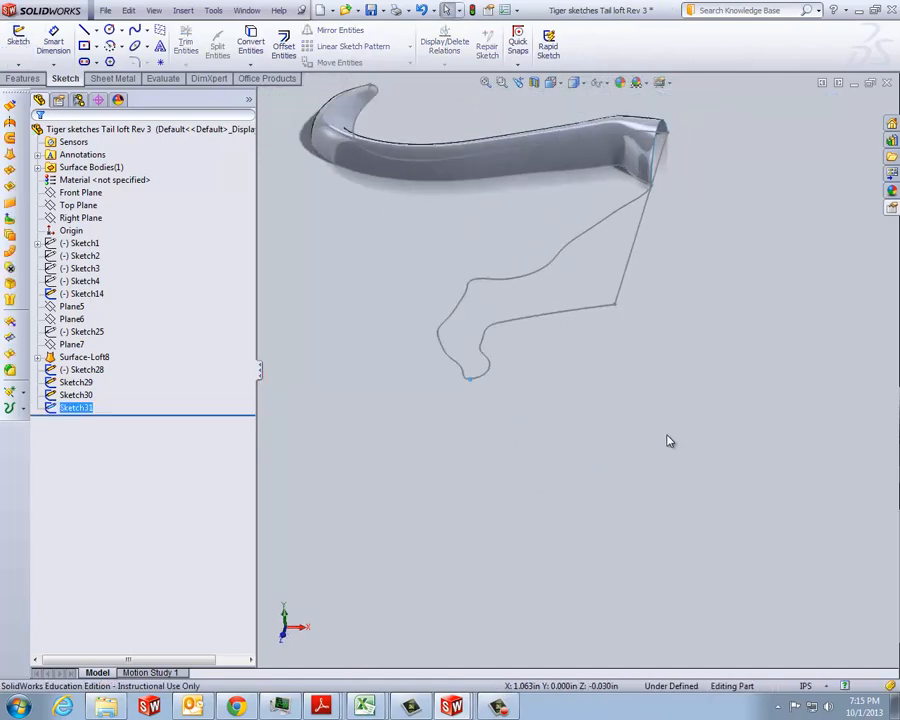
Define a reference plane perpendicular to the Top Plane and coincident with the leg profile's straight line
scroll(707, 440, up, 2)
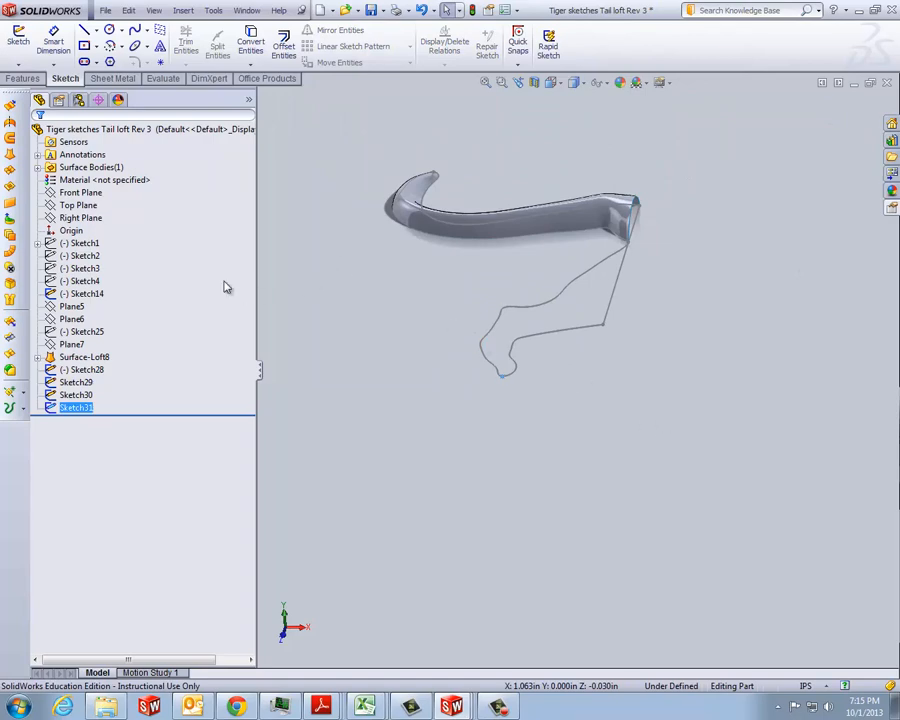
click(86, 208)
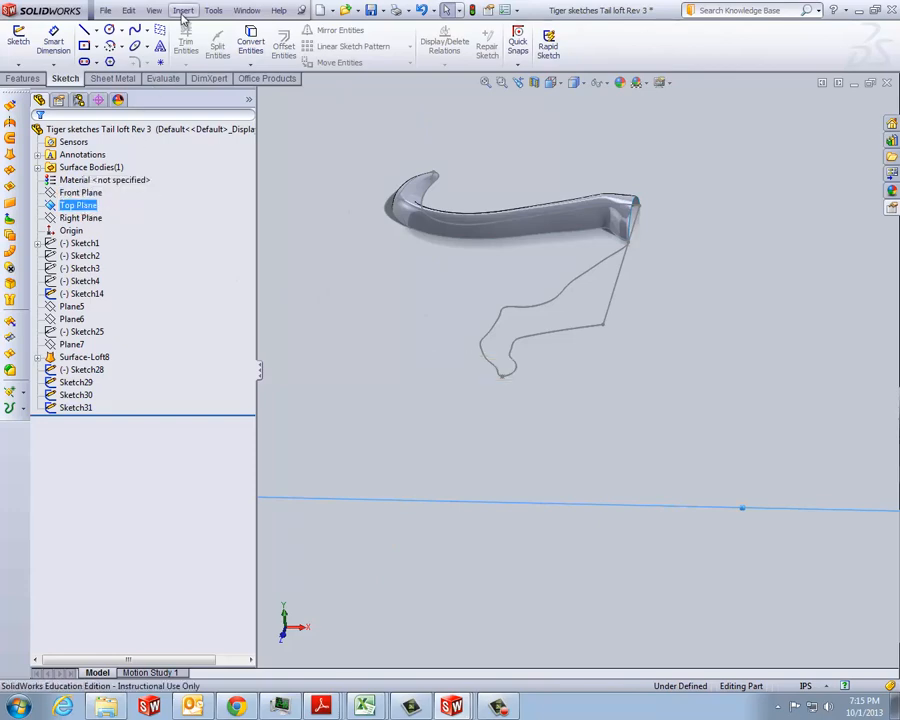
click(183, 10)
mouse_move(225, 164)
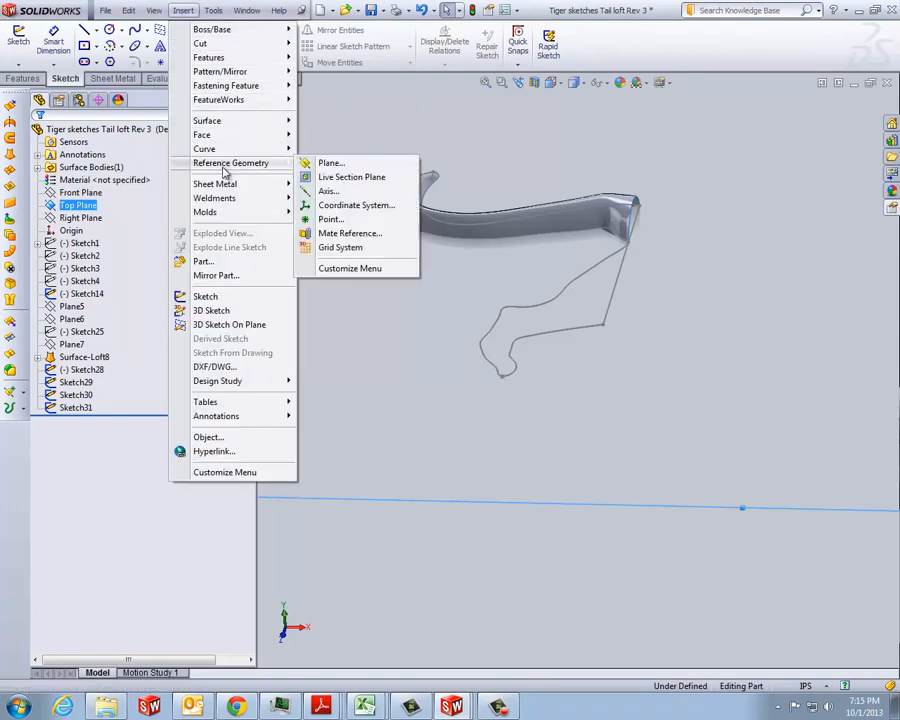
click(333, 164)
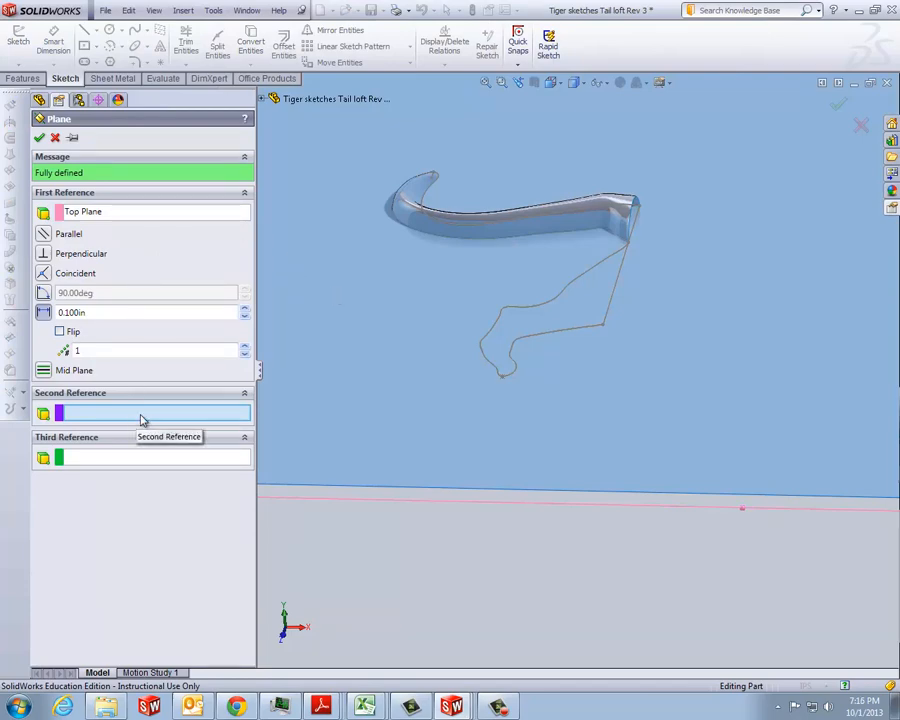
click(619, 298)
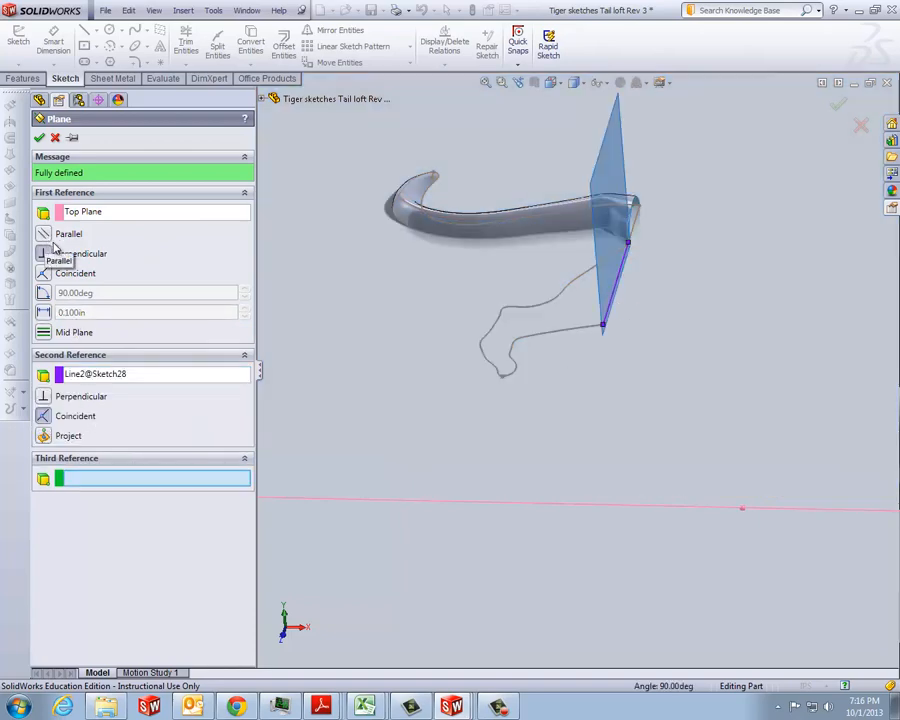
middle_drag(585, 388, 612, 396)
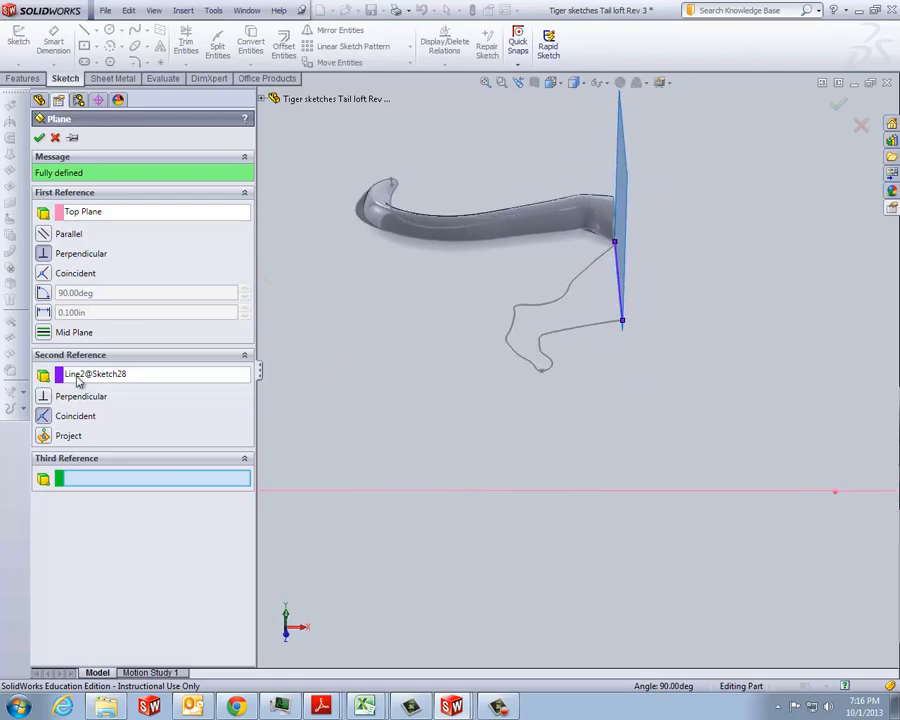
Try the Parallel relation to the Top Plane for the new plane, and restore Perpendicular
click(42, 236)
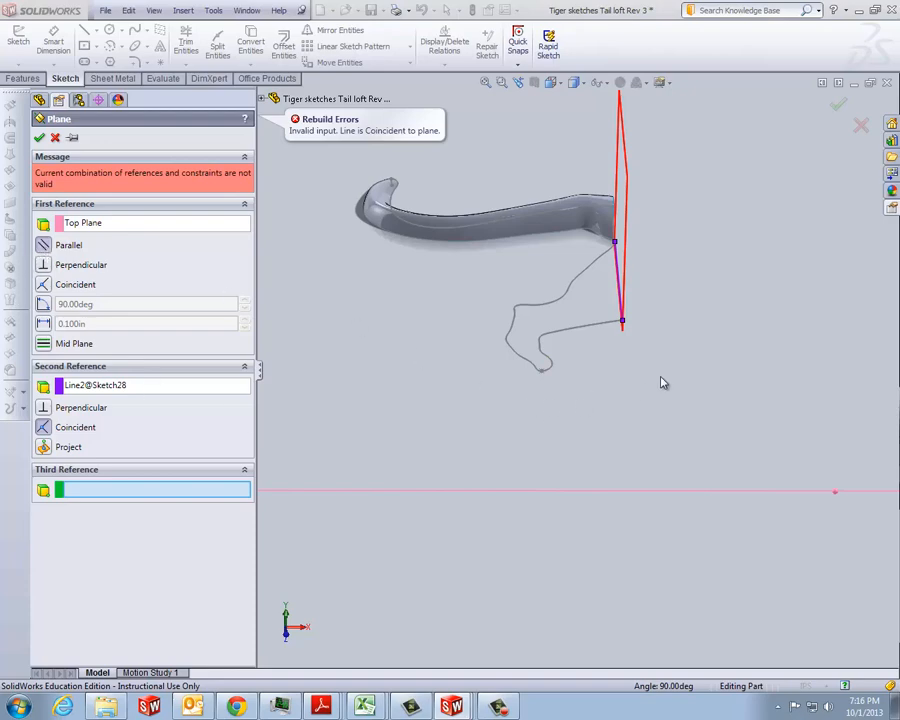
middle_drag(672, 375, 700, 362)
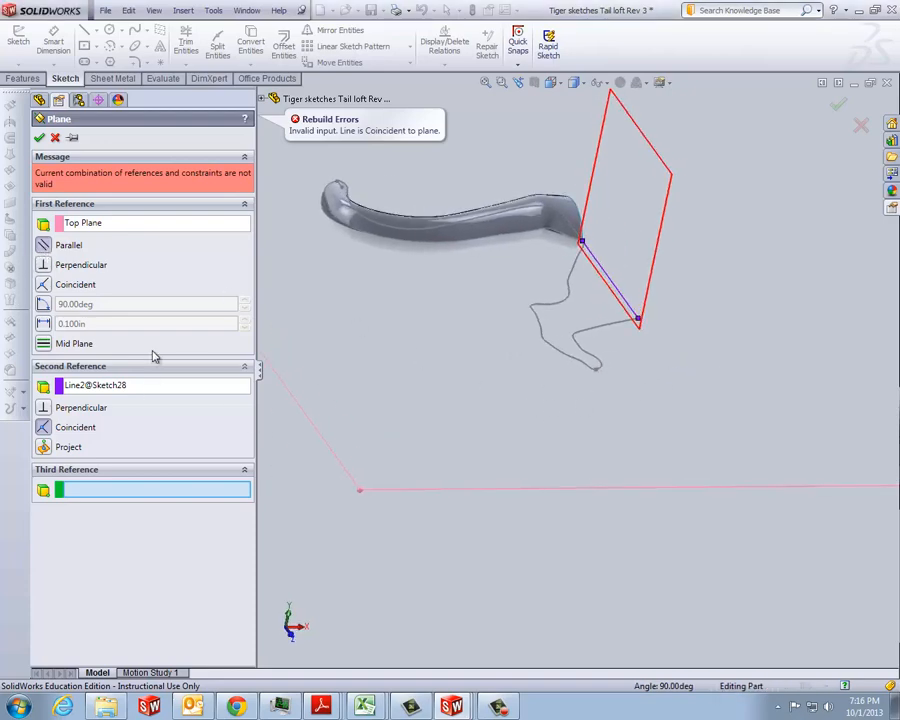
click(43, 265)
Accept the new plane and enlarge its displayed boundary on the tail side and the opposite leg side
middle_drag(494, 372, 494, 438)
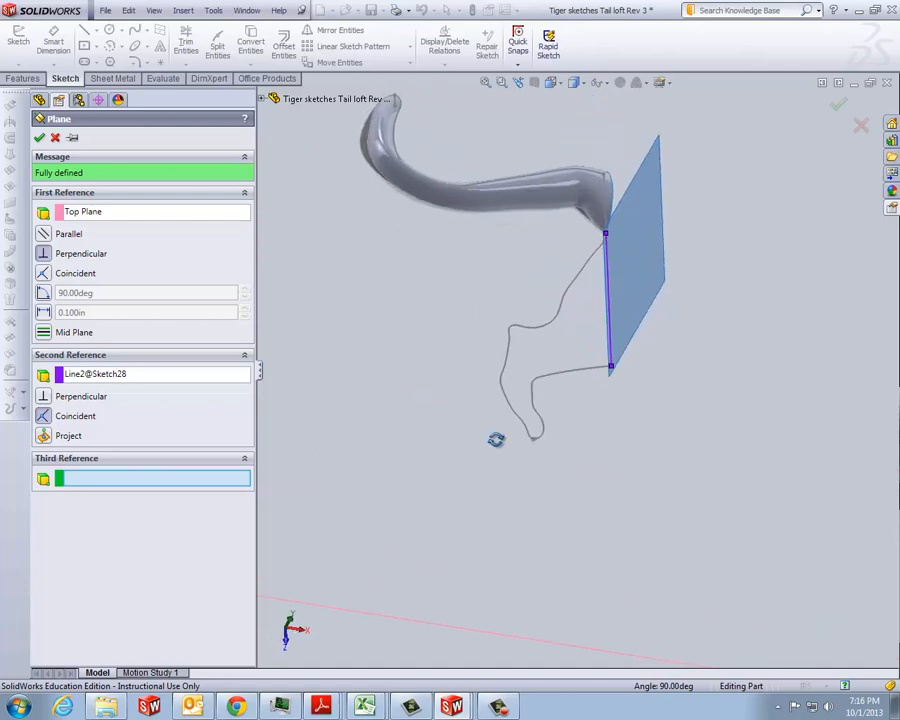
click(39, 137)
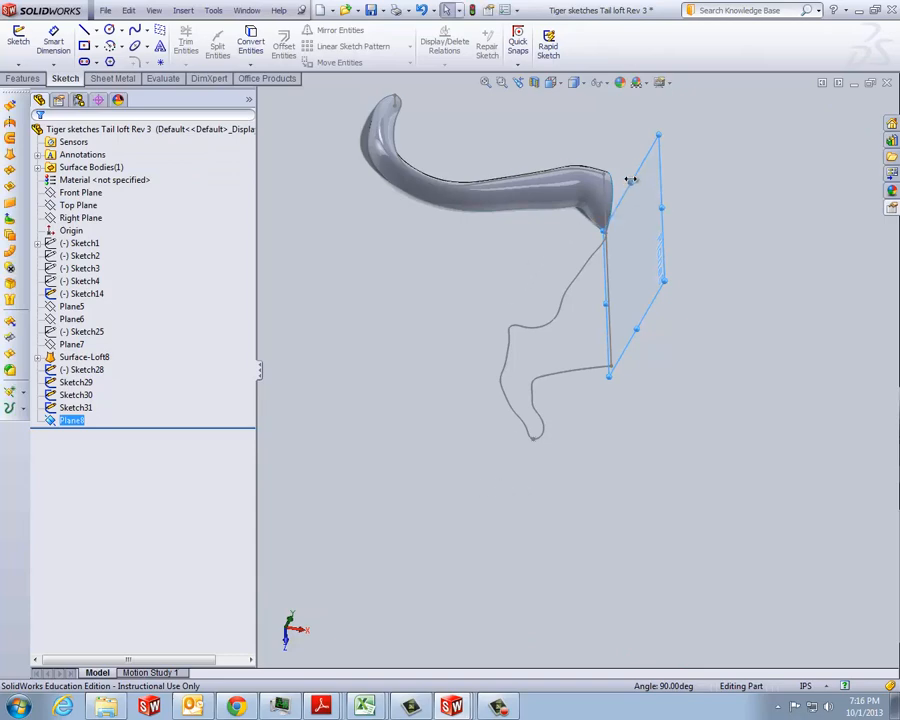
drag(629, 177, 623, 151)
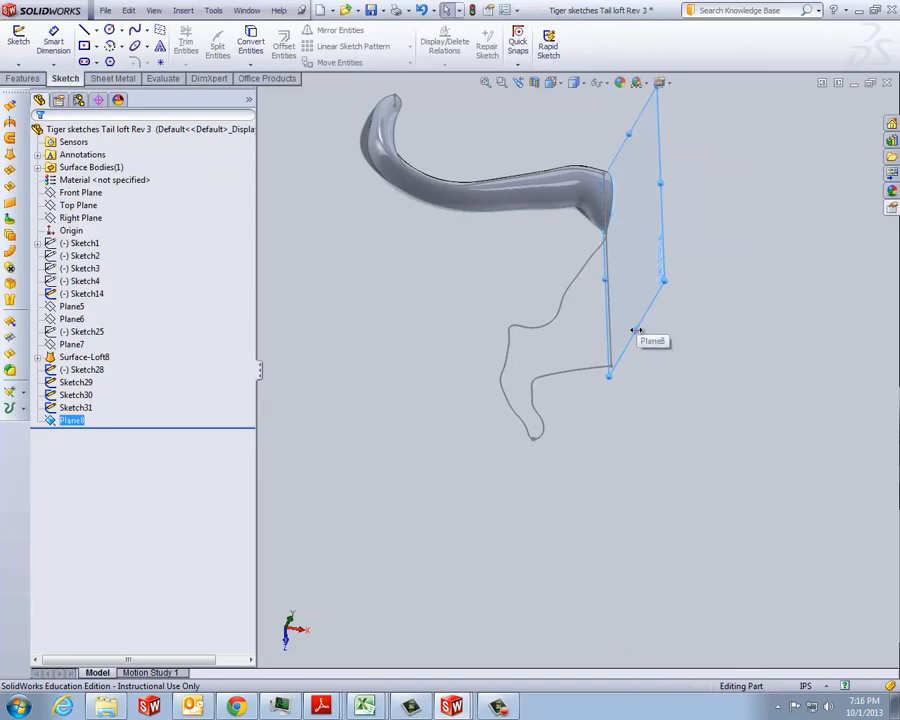
drag(637, 331, 665, 385)
Sketch a five-point spline on the new plane, arching from the straight line's lower end to the tail's lower corner
middle_drag(735, 308, 648, 265)
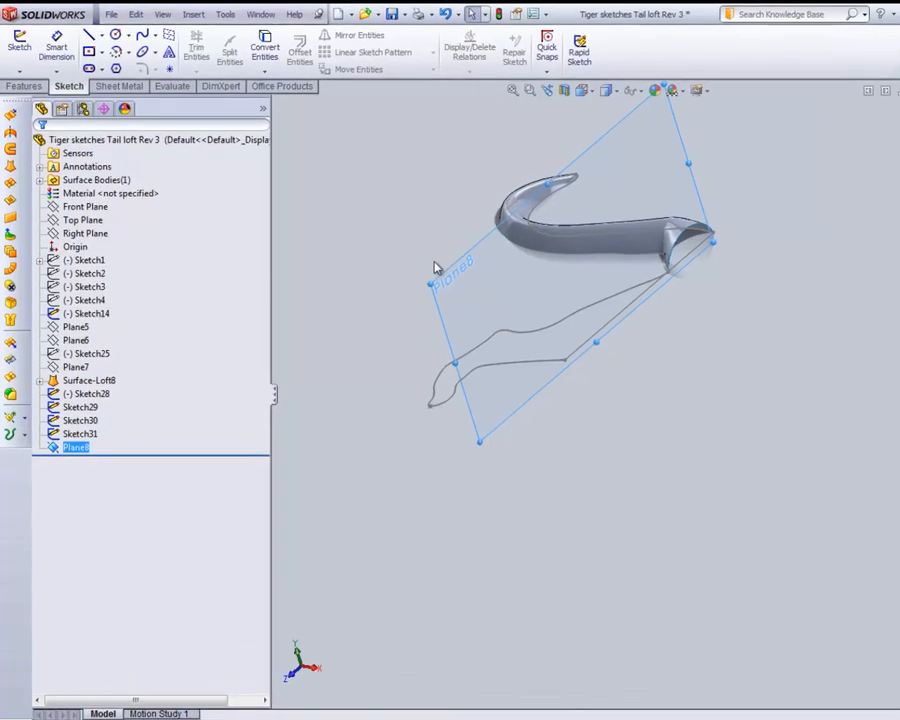
right_click(430, 262)
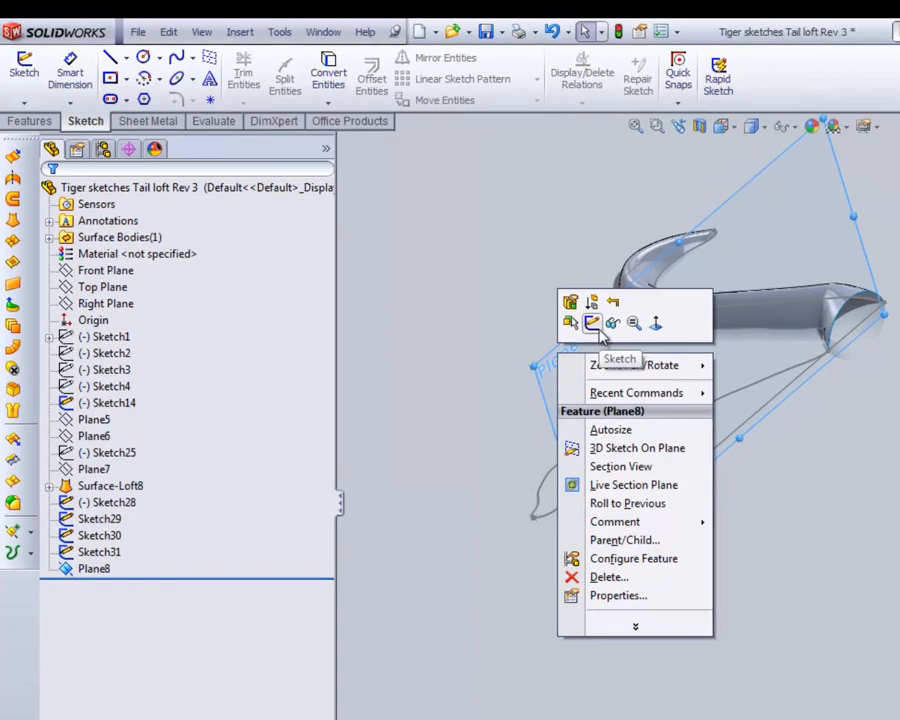
click(593, 323)
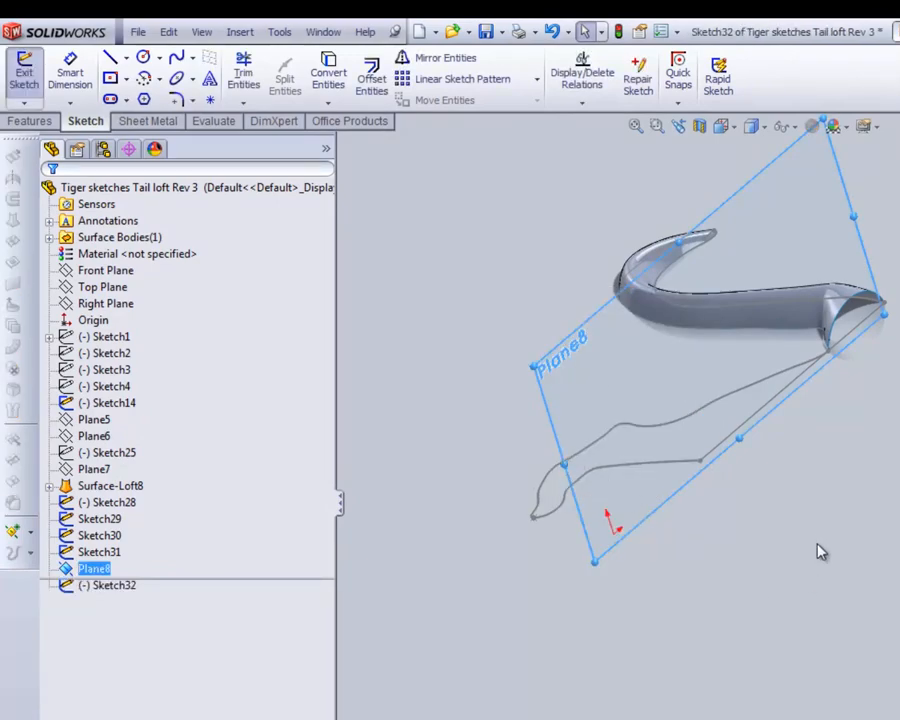
middle_drag(820, 548, 759, 534)
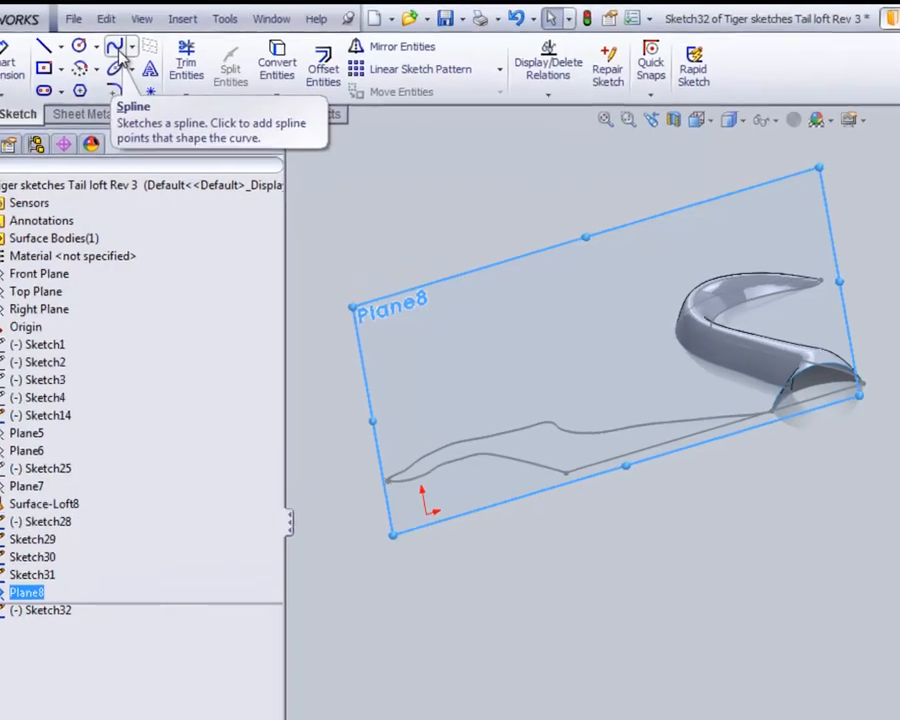
click(180, 64)
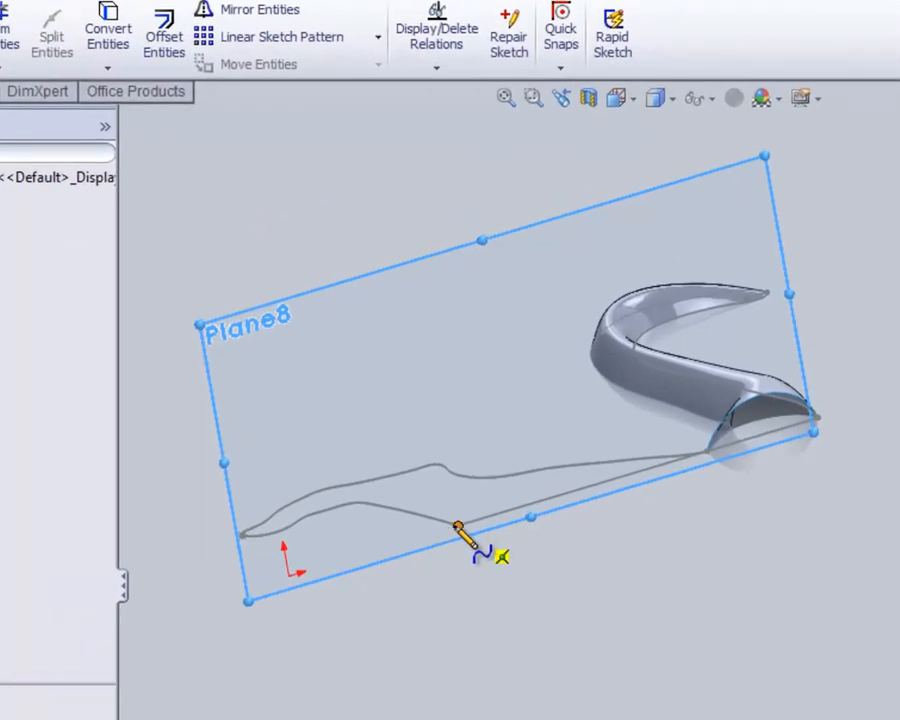
click(458, 526)
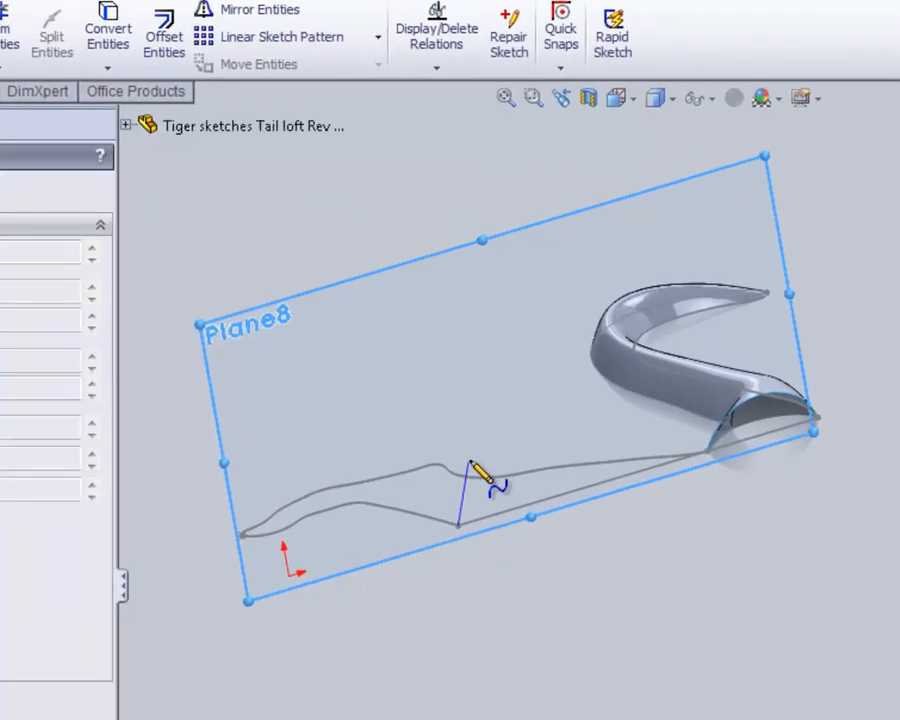
click(471, 461)
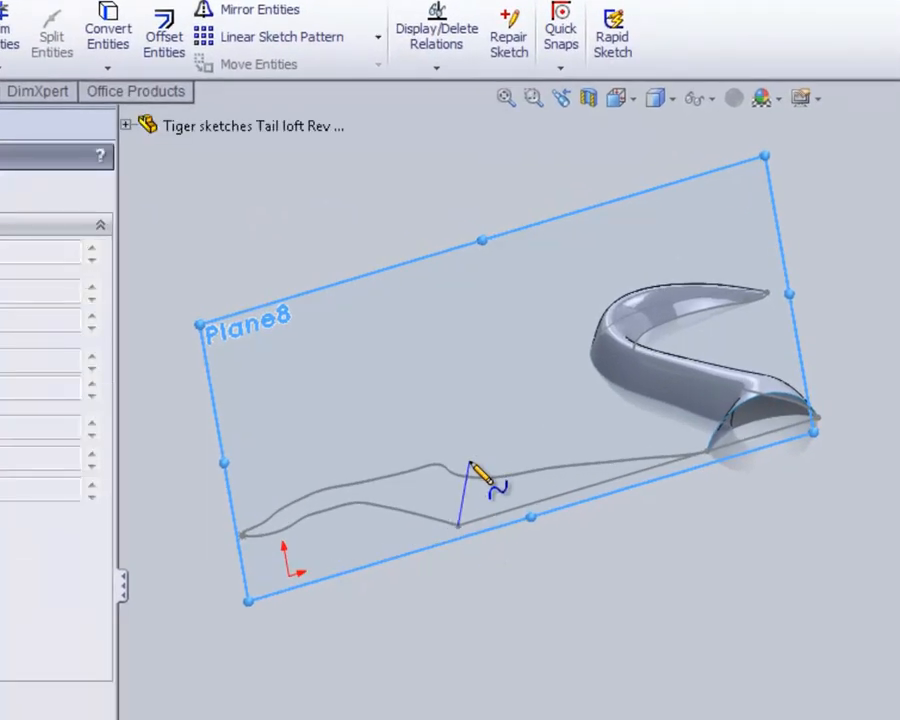
click(561, 437)
click(645, 413)
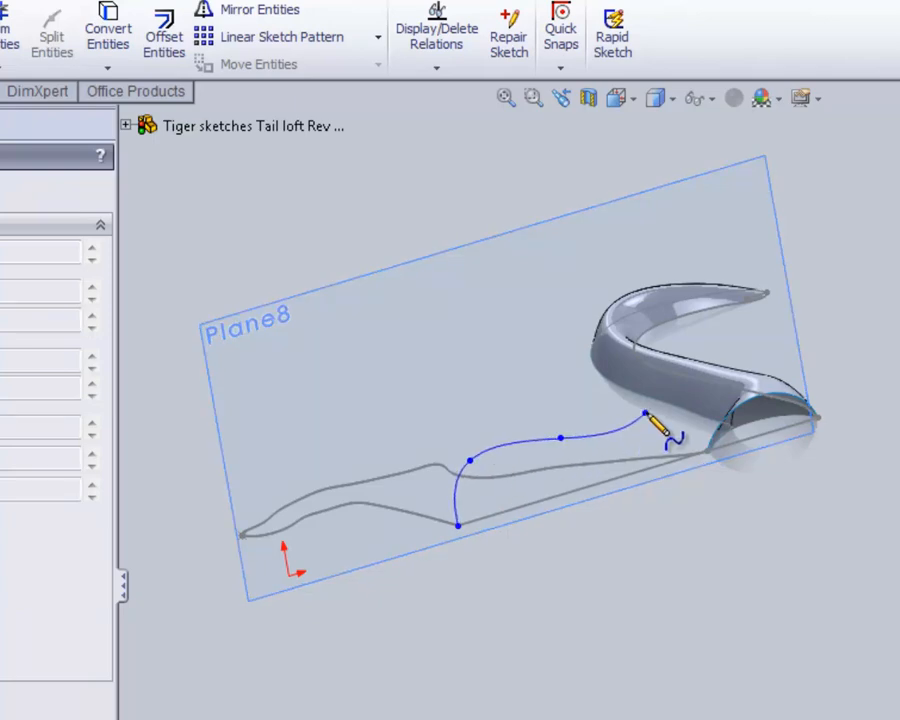
double_click(707, 455)
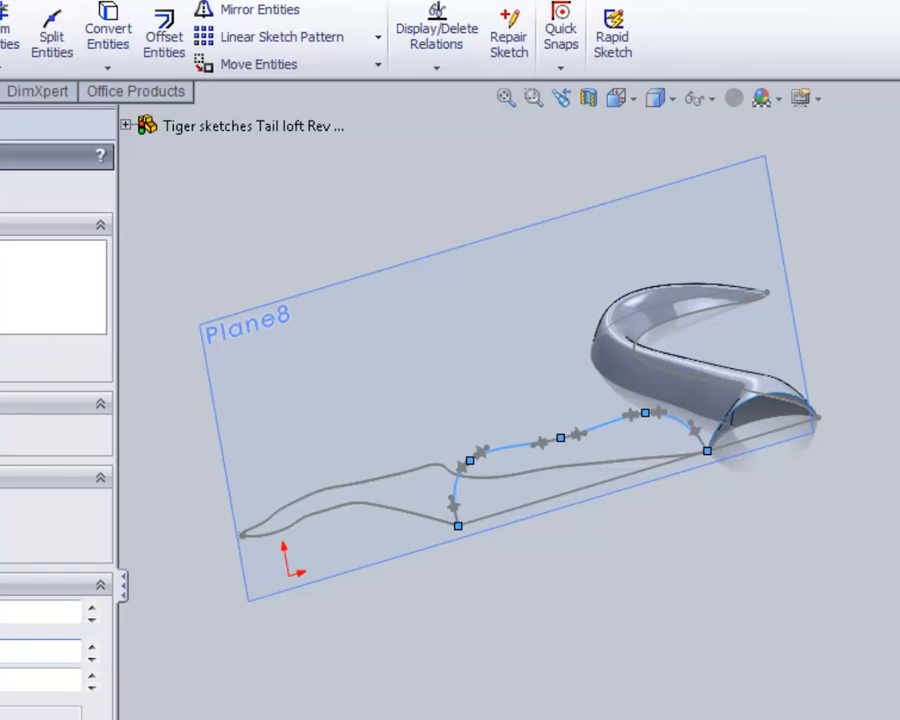
key(Escape)
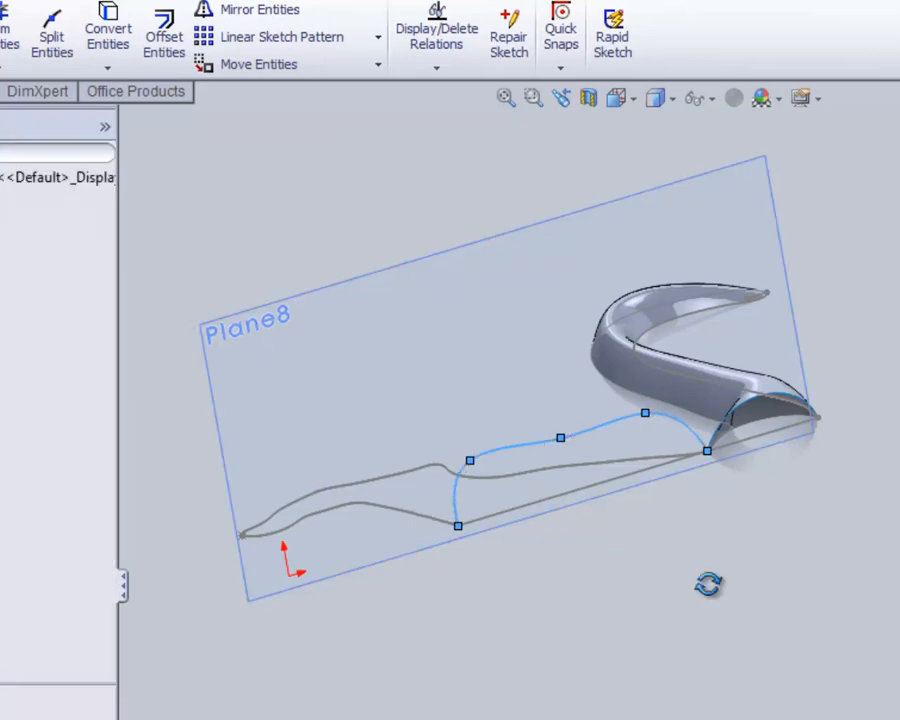
Reshape the spline into a smooth arch by moving its second and fourth points closer to its ends, and exit the sketch
middle_drag(707, 582, 625, 563)
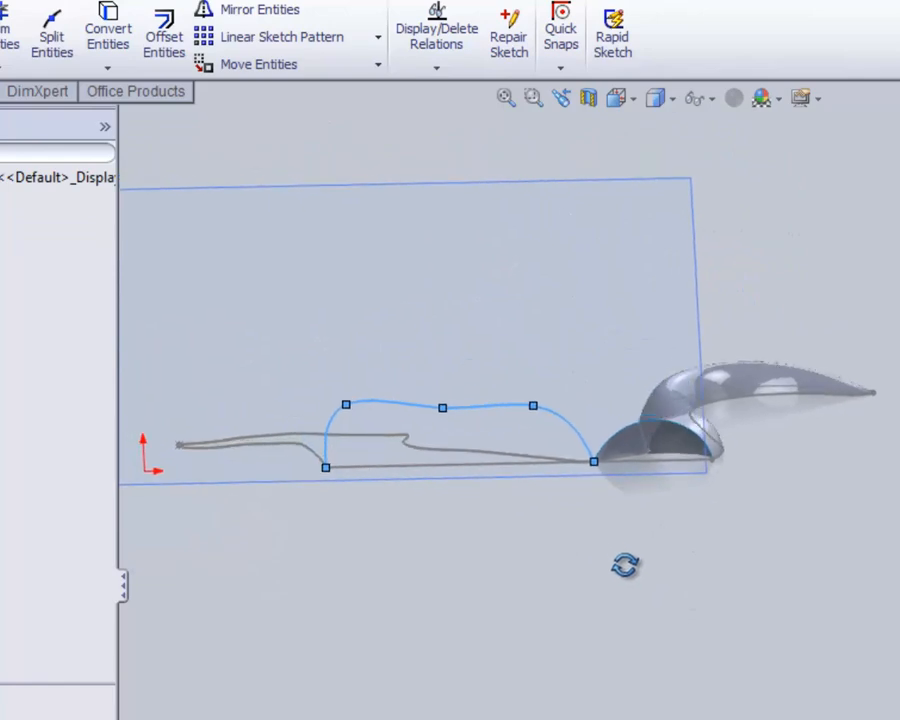
drag(348, 408, 366, 430)
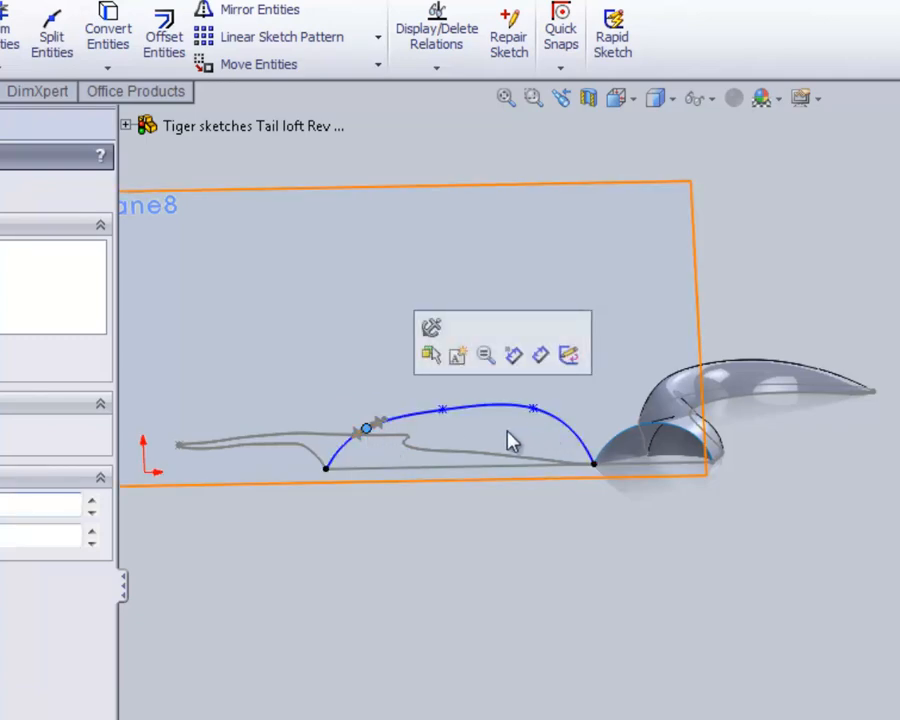
drag(533, 411, 567, 424)
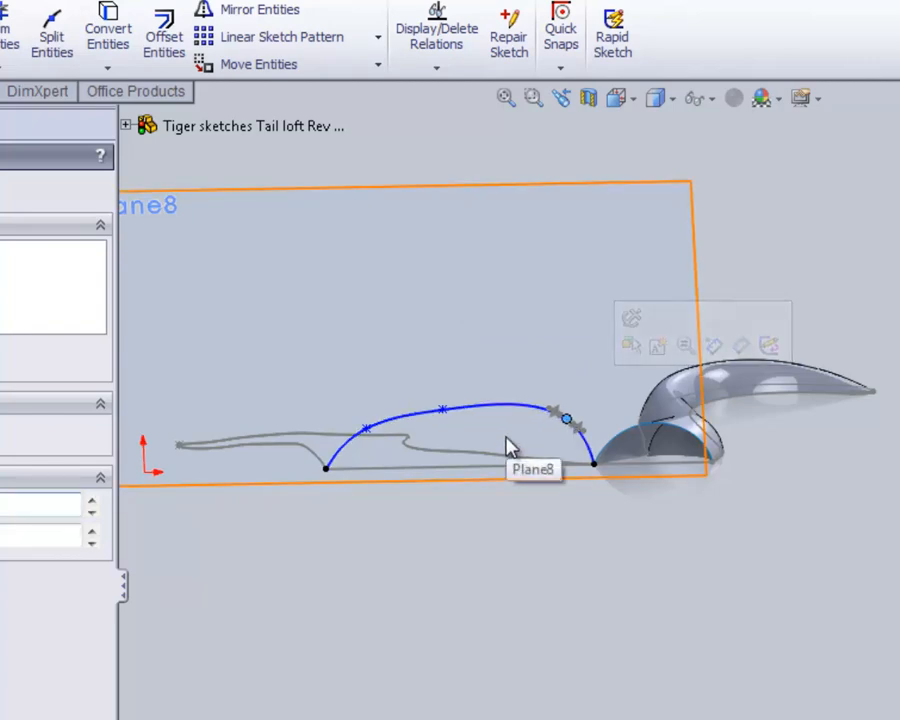
click(490, 436)
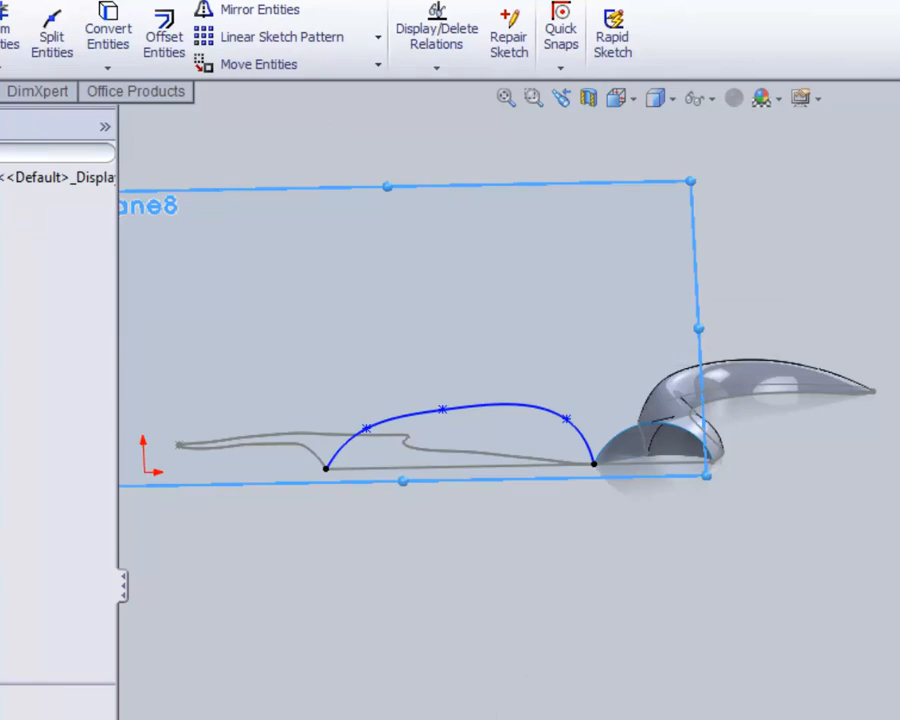
Hide the plane that carries the arched spline sketch
middle_drag(559, 506, 743, 468)
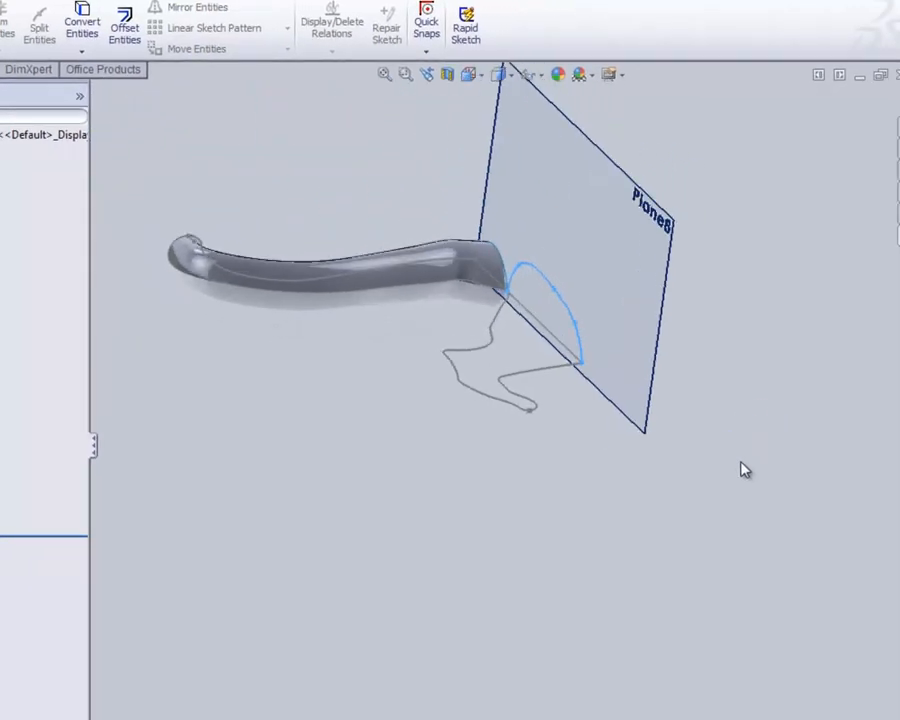
right_click(663, 227)
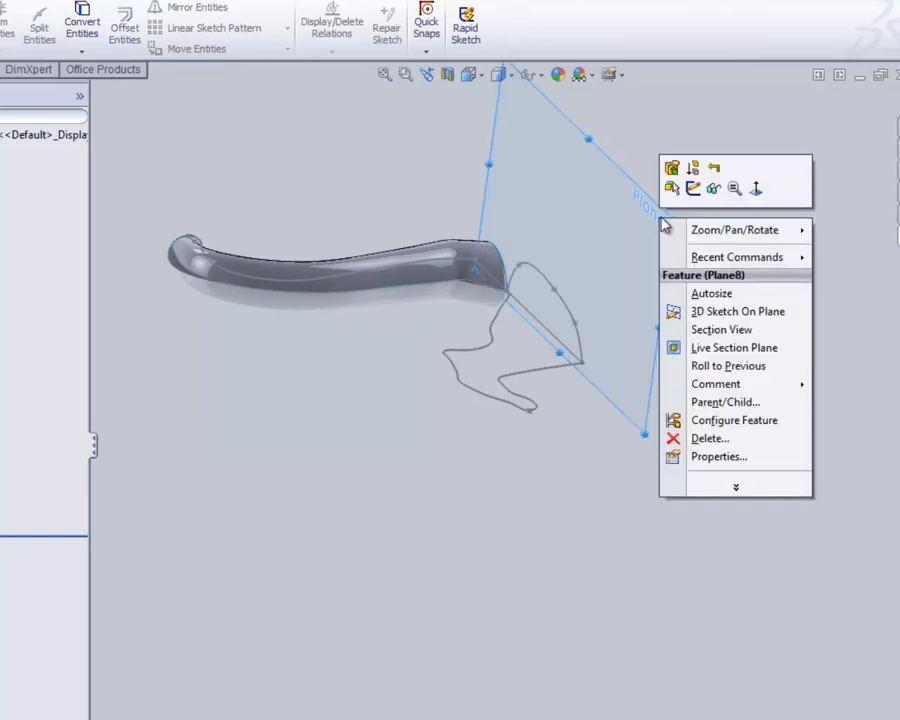
click(714, 189)
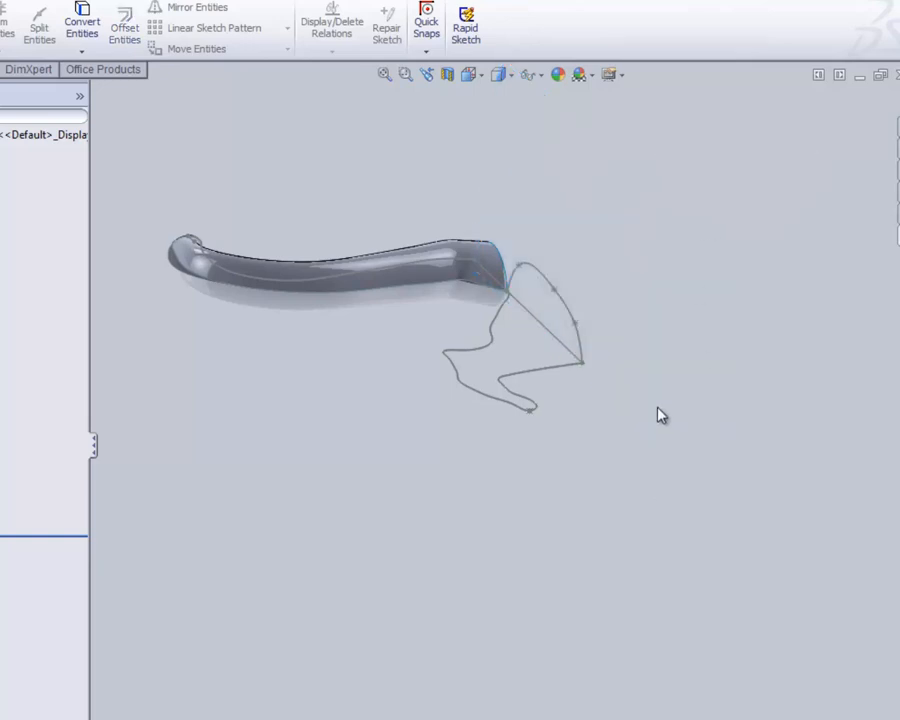
Start a Surface Loft using the arched spline sketch as the first profile
scroll(630, 372, up, 2)
scroll(584, 322, down, 3)
scroll(502, 570, down, 1)
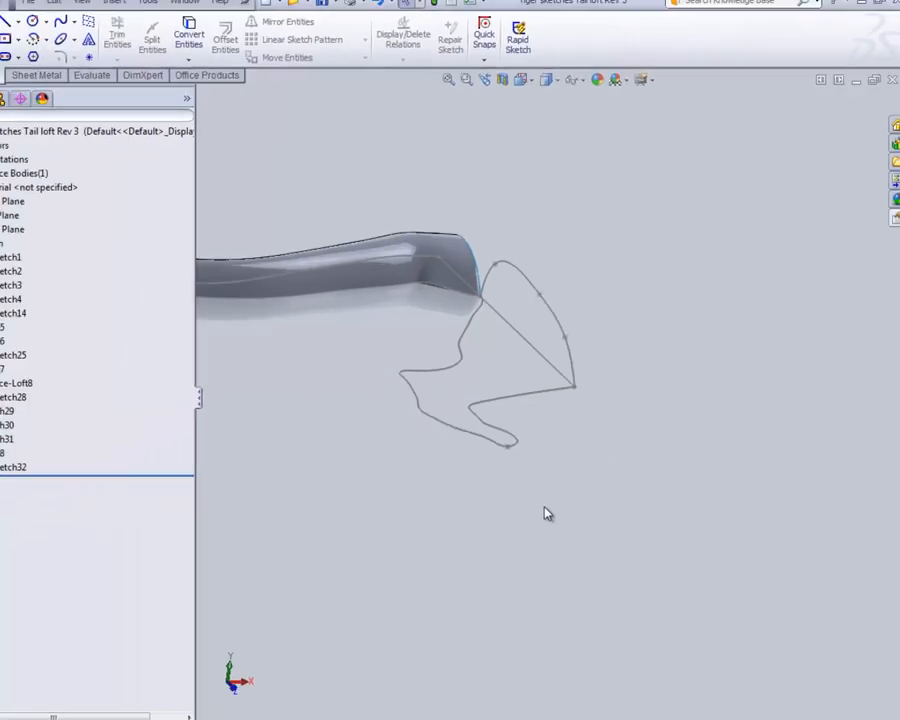
scroll(485, 505, down, 1)
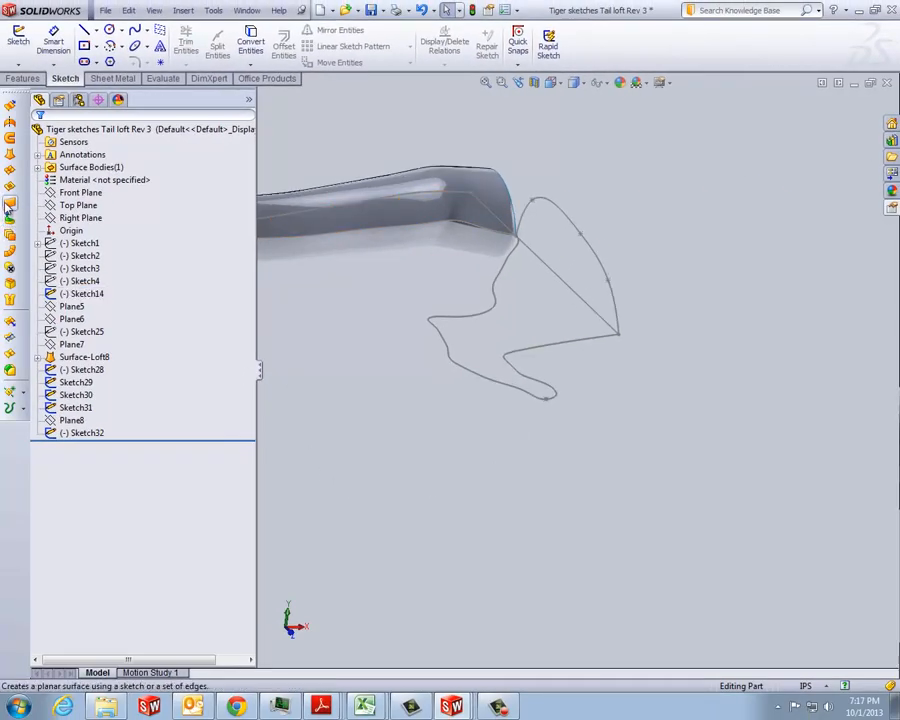
click(10, 156)
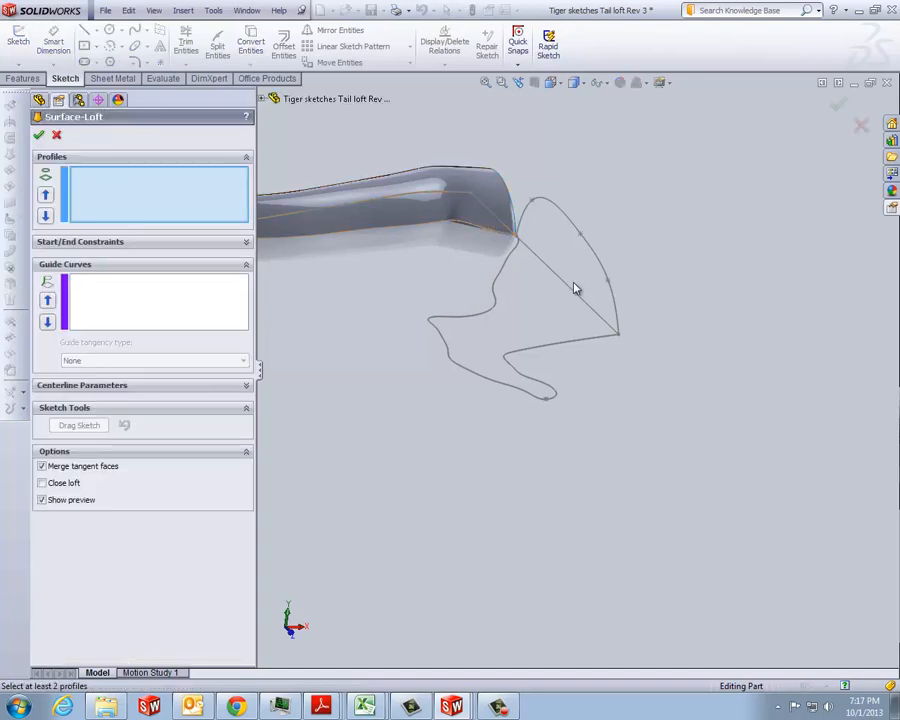
click(618, 318)
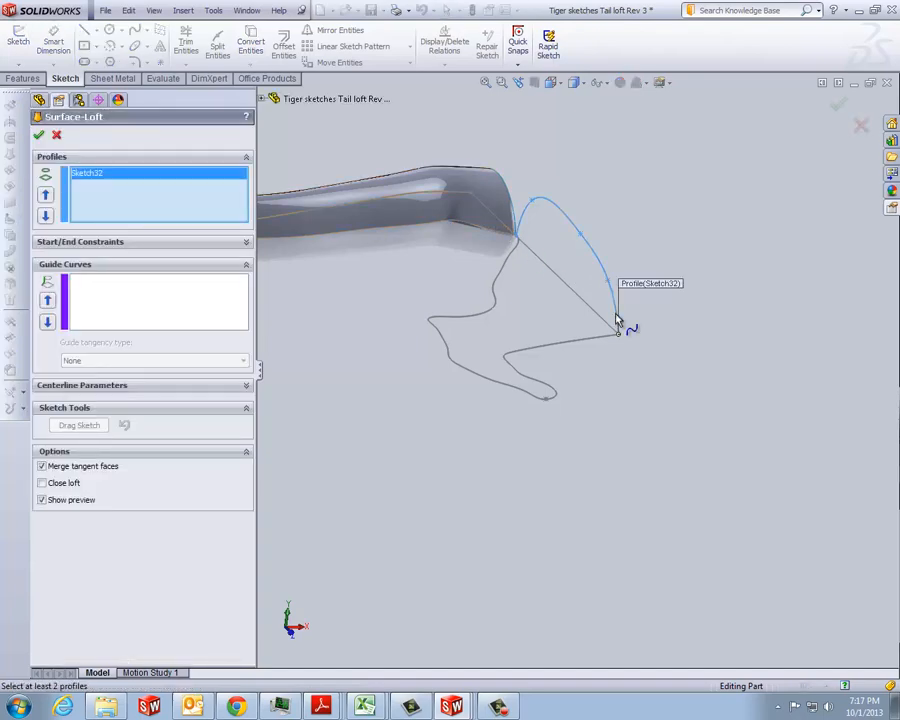
Add the paw-tip point, Sketch31, as the second profile of the surface loft
click(546, 403)
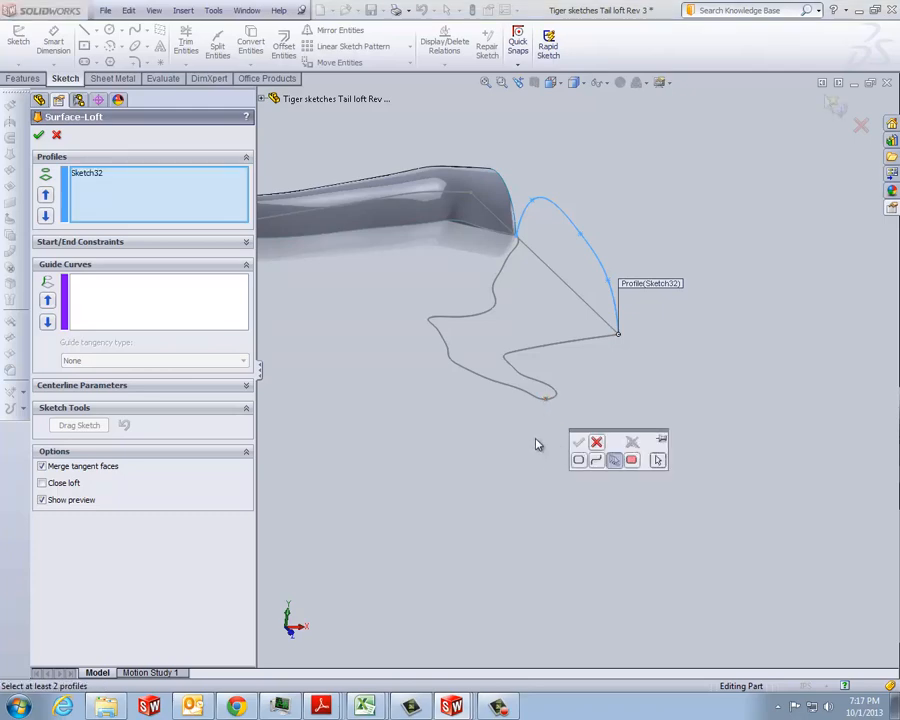
click(579, 441)
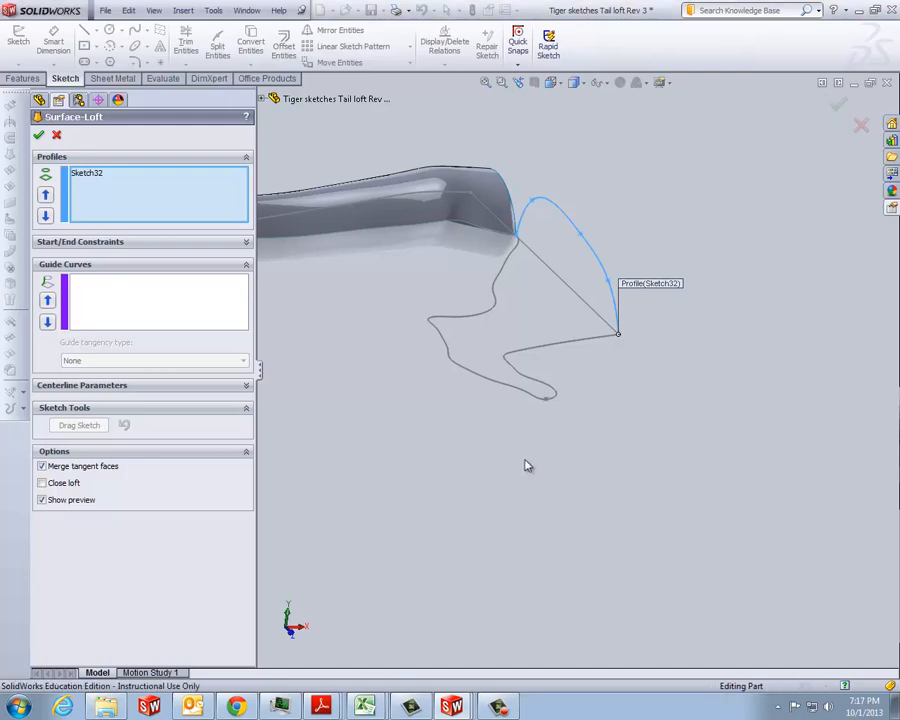
click(263, 100)
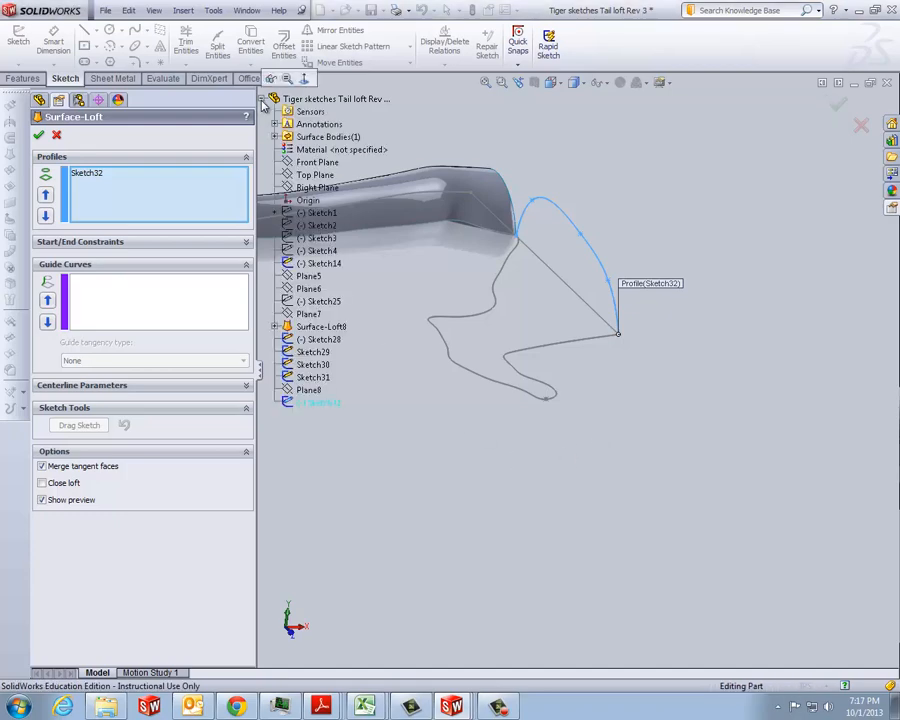
click(311, 377)
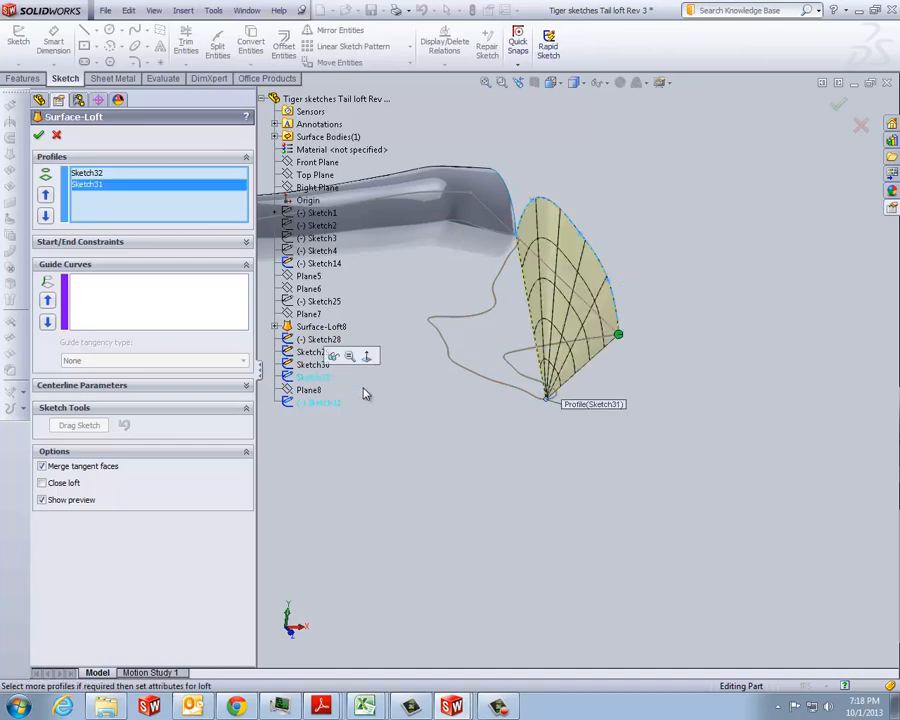
Add the two leg outline curves, Sketch30 and Sketch29, as guide curves and finish the surface loft
mouse_move(500, 461)
middle_down()
mouse_move(474, 442)
mouse_move(464, 454)
mouse_move(464, 469)
mouse_move(490, 472)
mouse_move(490, 482)
middle_up()
click(118, 305)
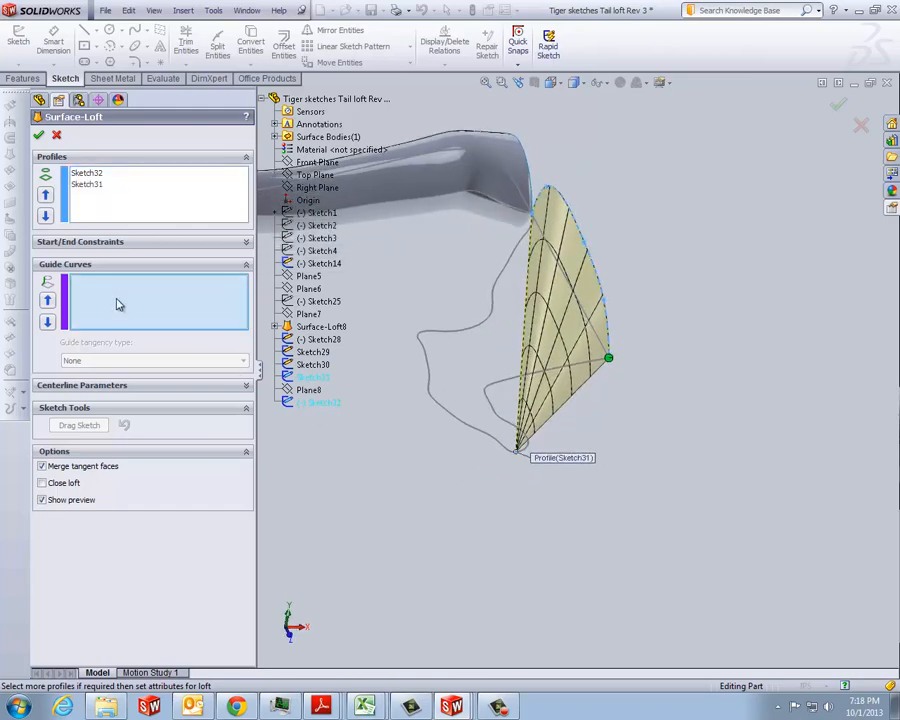
click(522, 249)
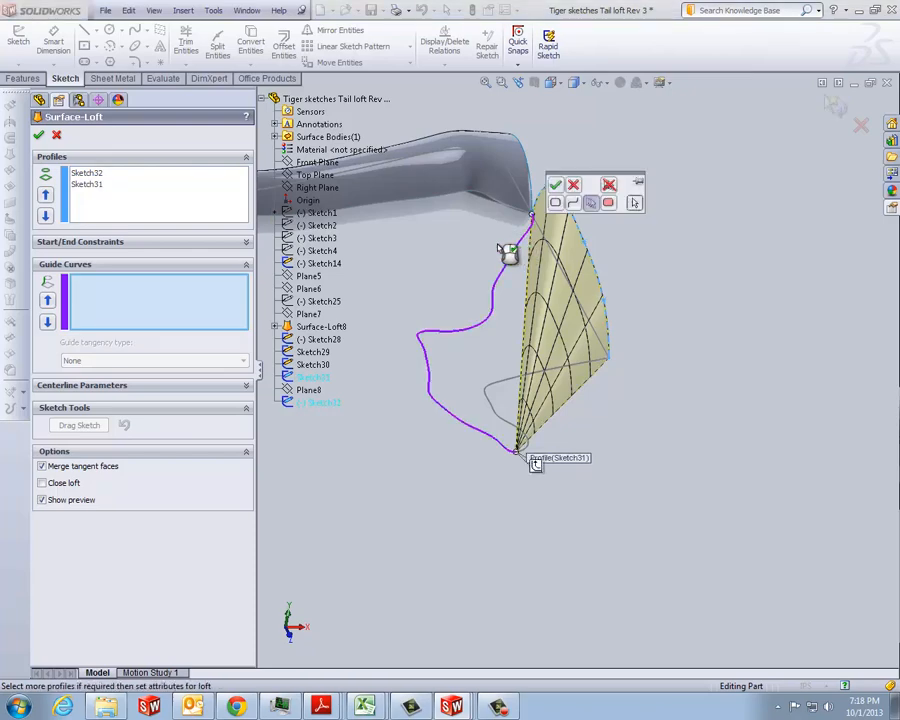
click(573, 187)
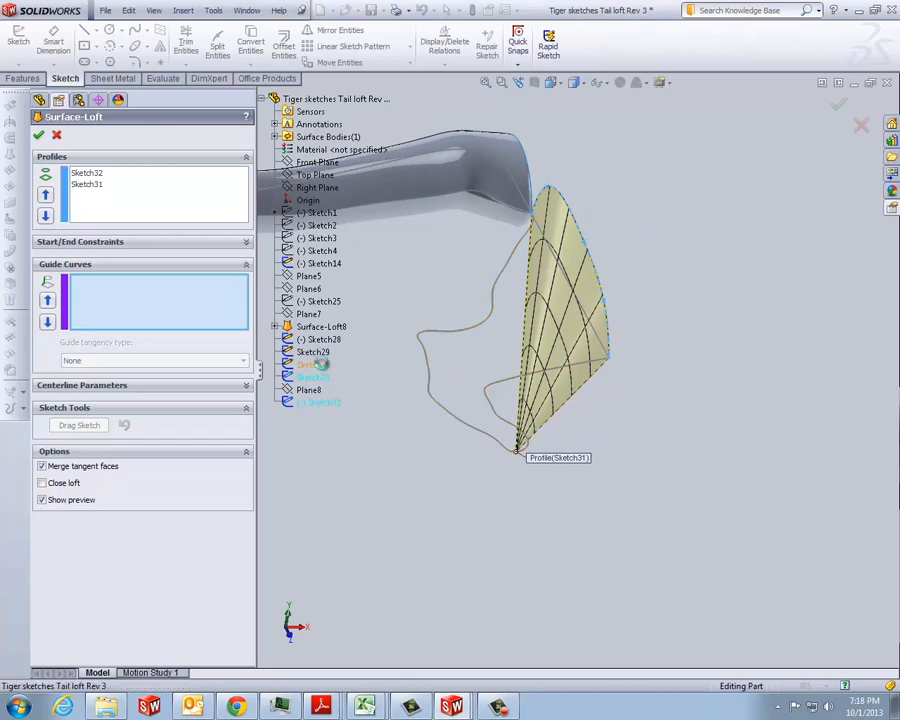
click(322, 369)
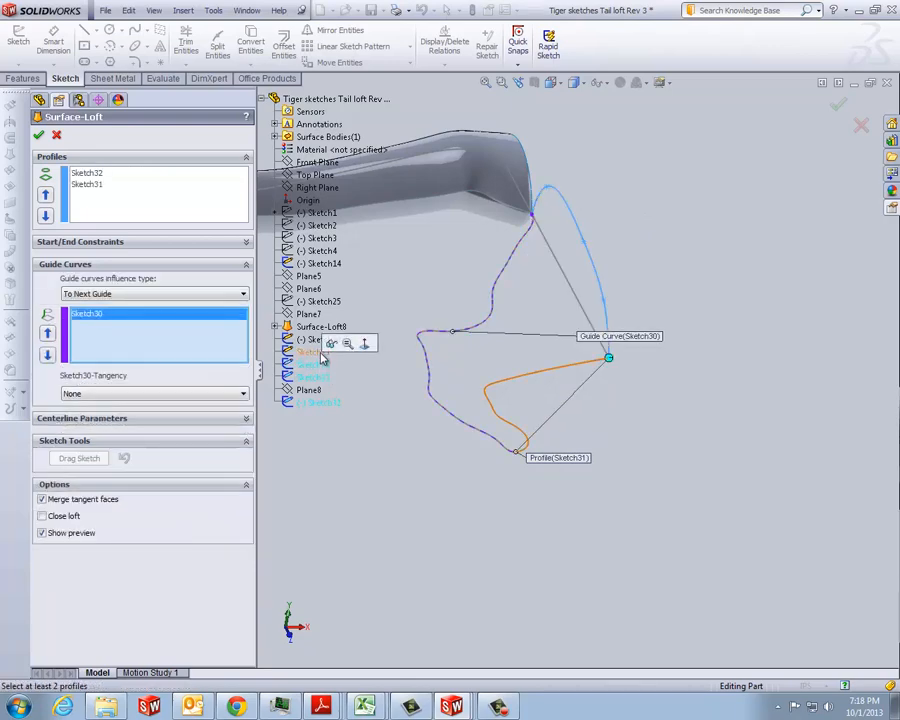
click(321, 356)
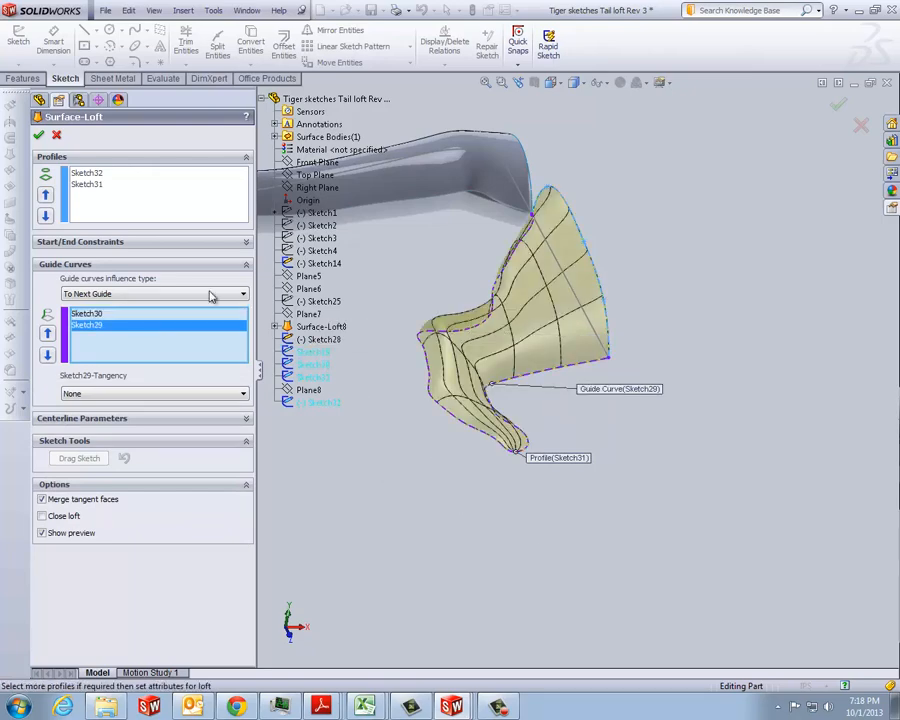
click(40, 138)
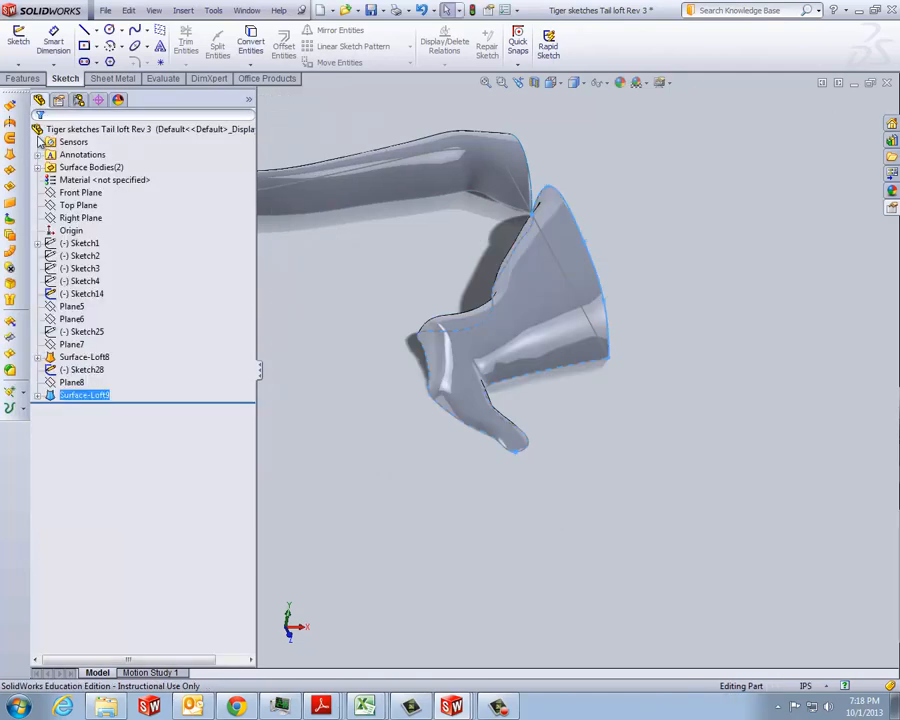
middle_drag(534, 511, 613, 333)
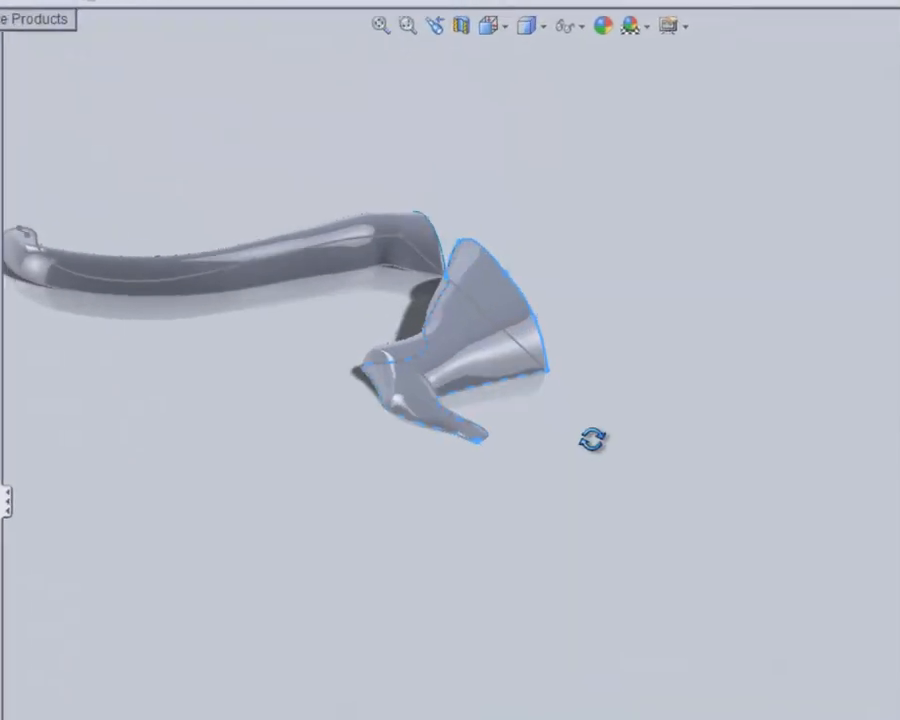
middle_drag(593, 440, 362, 551)
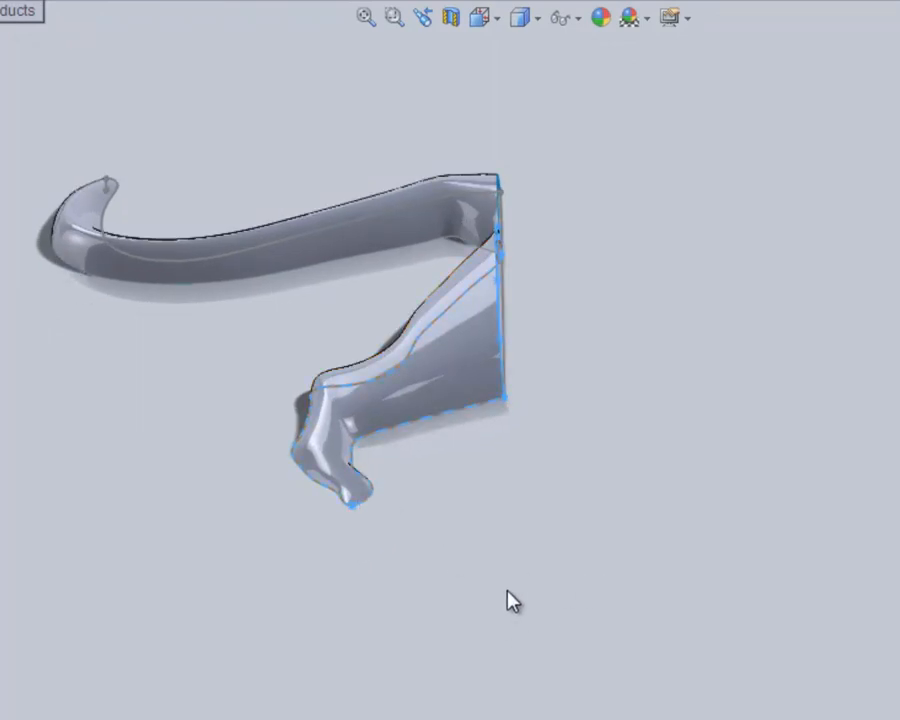
scroll(512, 601, up, 3)
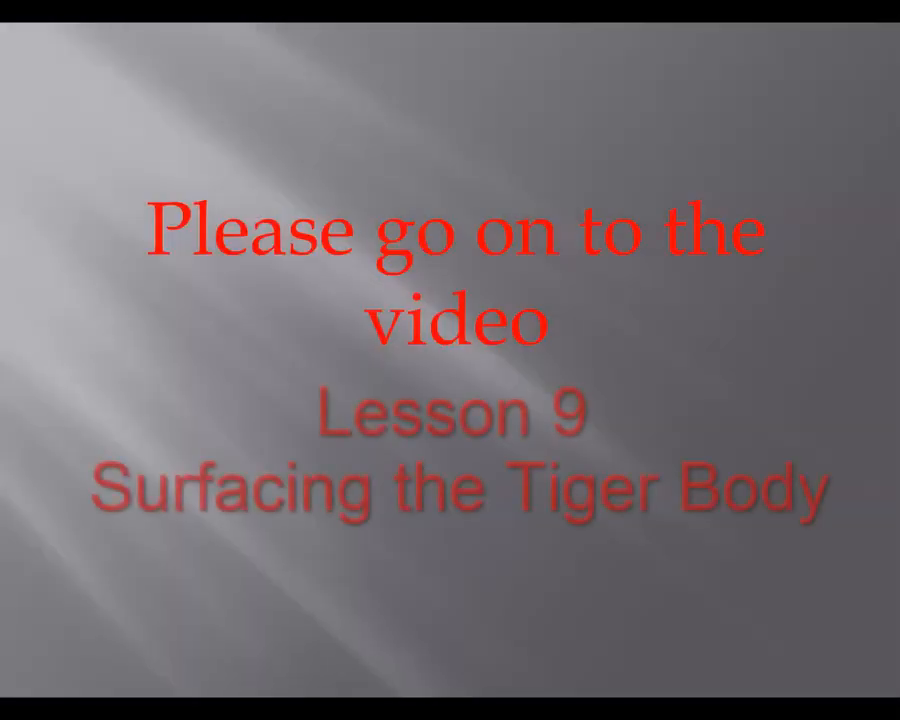